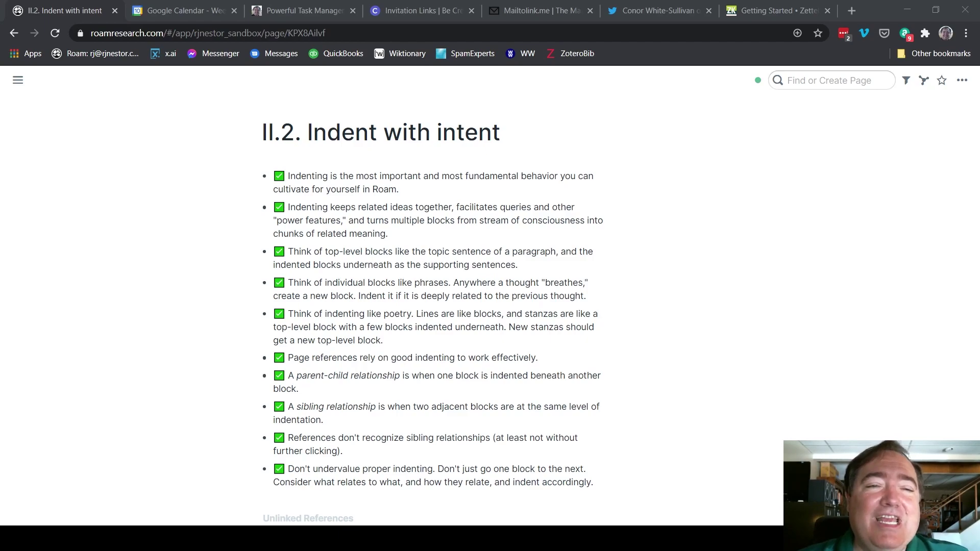
# Step: Remove the check mark from the first block, about indenting being the most important behavior in Roam
pyautogui.hotkey('alt', 'Tab')
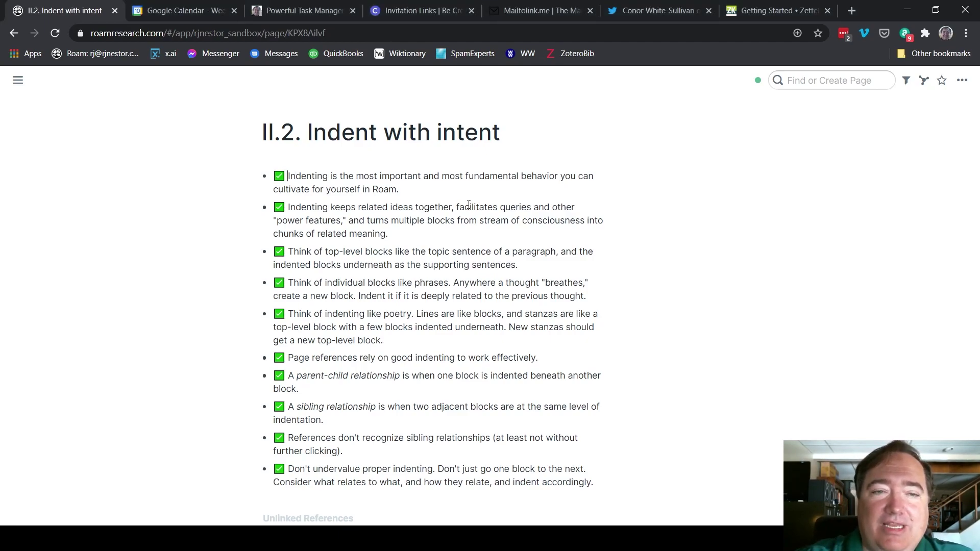
pyautogui.press('BackSpace')
pyautogui.press('BackSpace')
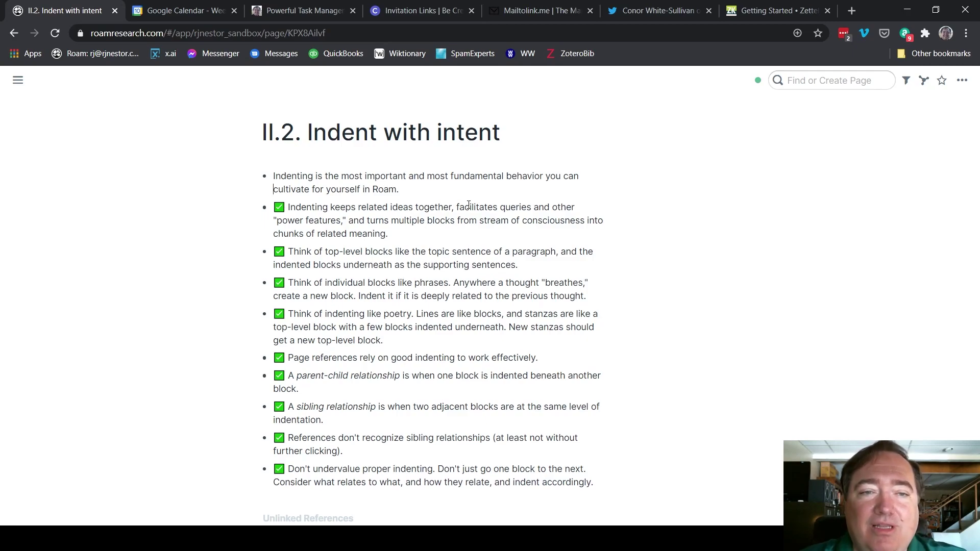
# Step: Remove the check mark from the block "Indenting keeps related ideas together" and indent it beneath the first block
pyautogui.press('Down')
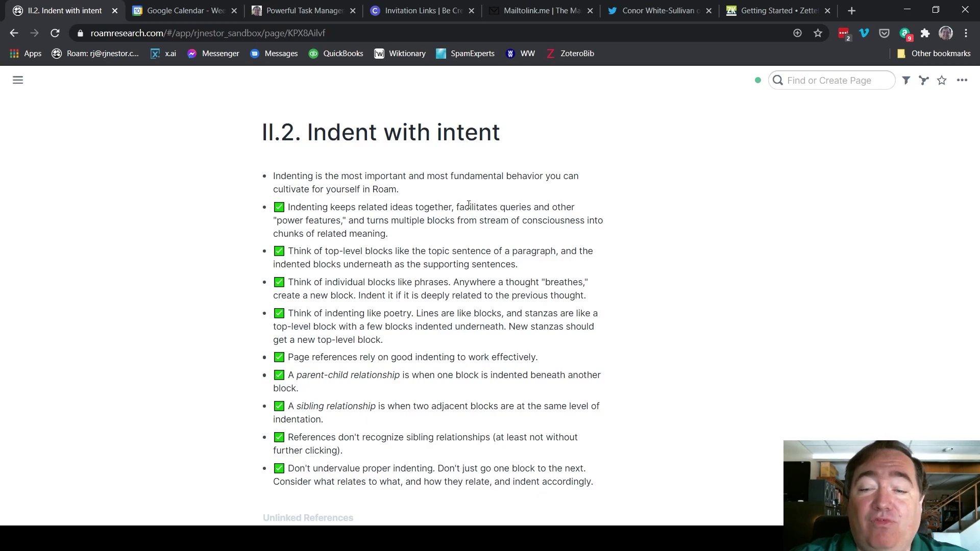
pyautogui.press('Delete')
pyautogui.press('Delete')
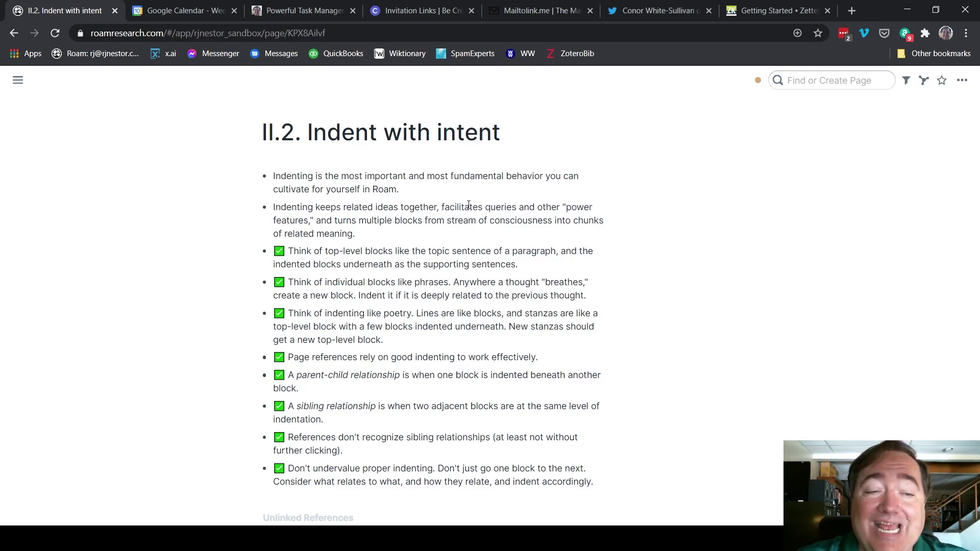
pyautogui.press('Tab')
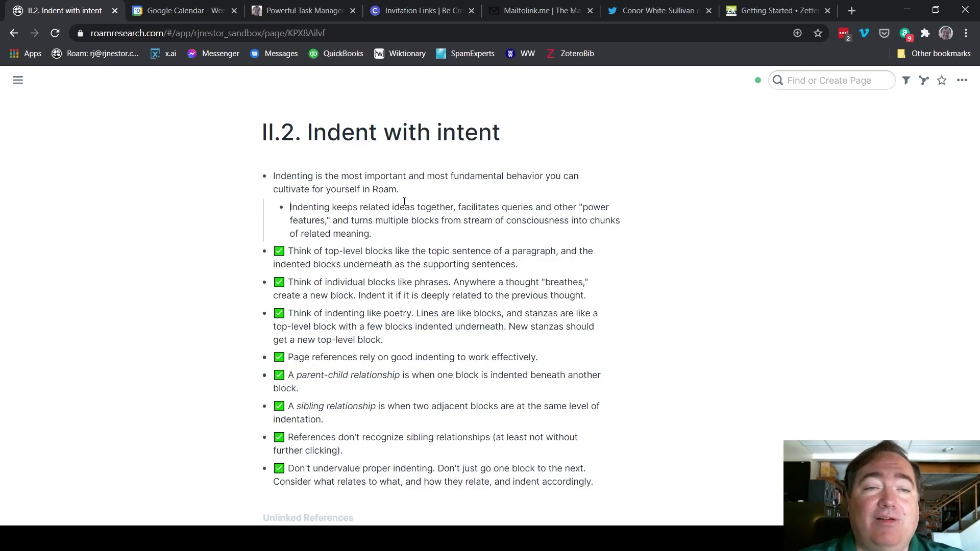
# Step: Set the first block's children to view as a bulleted list
pyautogui.rightClick(263, 177)
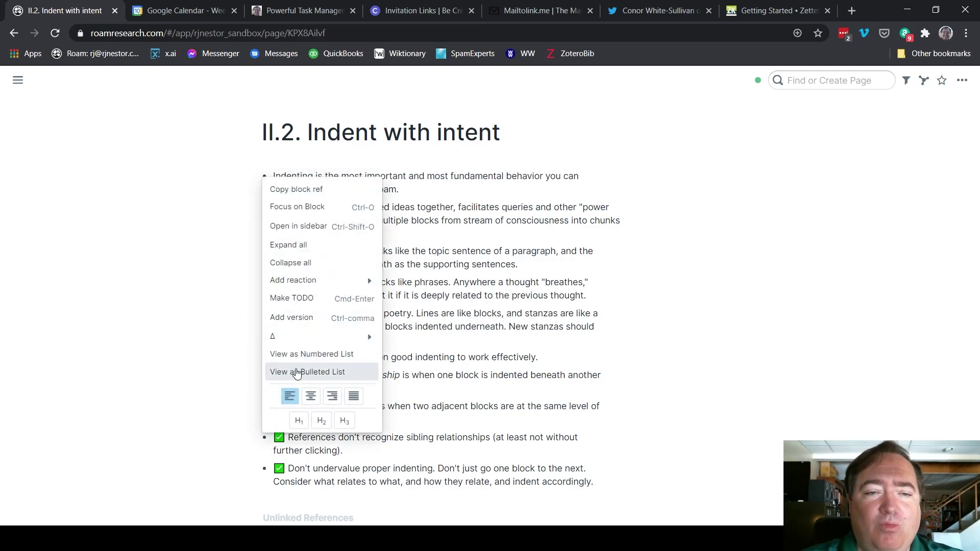
pyautogui.click(297, 374)
# Step: Split the nested block after "together", dropping the comma, so "facilitates queries" starts a sibling block
pyautogui.click(347, 203)
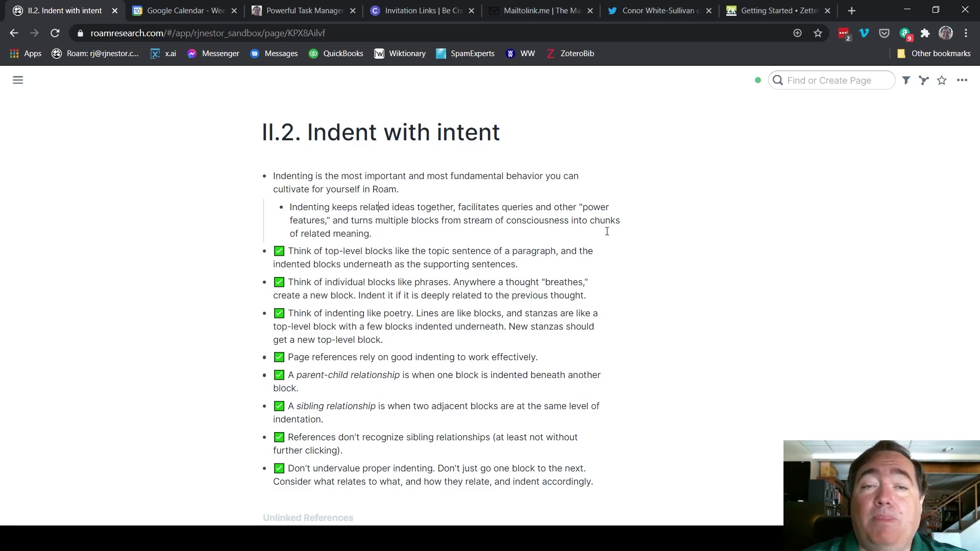
pyautogui.hotkey('shift', 'Left')
pyautogui.hotkey('shift', 'Left')
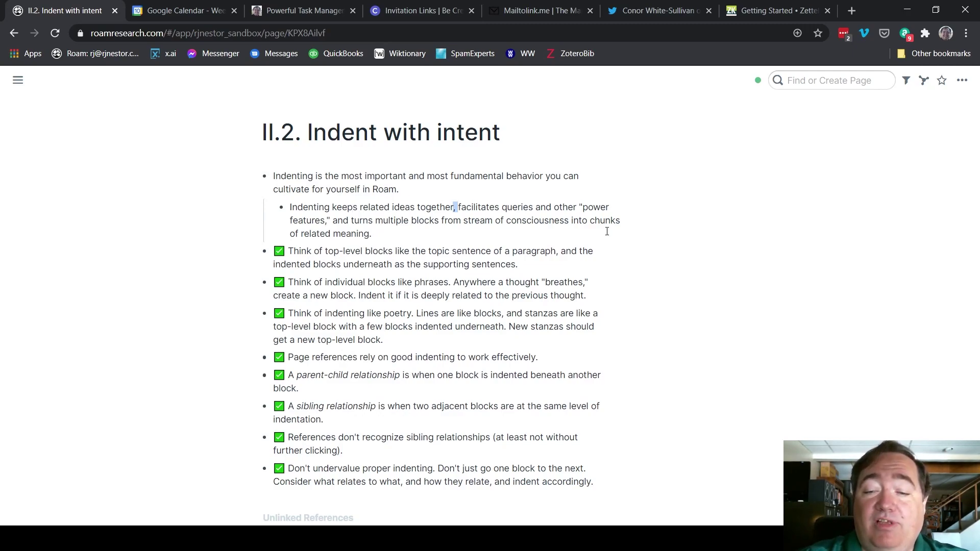
pyautogui.press('Return')
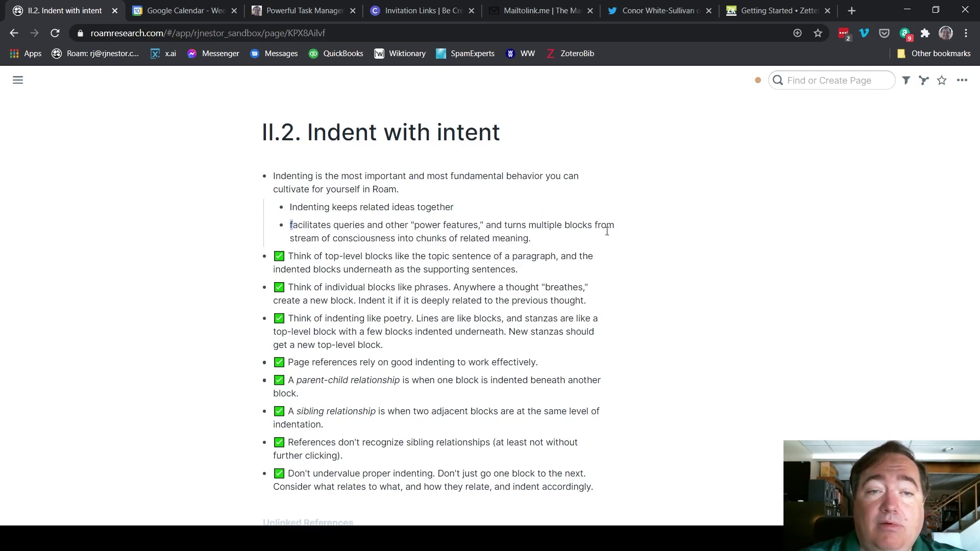
# Step: Delete the word "Indenting" from the first nested block so it reads "keeps related ideas together"
pyautogui.press('Up')
pyautogui.hotkey('shift', 'Right')
pyautogui.hotkey('shift', 'Right')
pyautogui.hotkey('shift', 'Right')
pyautogui.hotkey('shift', 'Right')
pyautogui.hotkey('shift', 'Right')
pyautogui.hotkey('shift', 'Right')
pyautogui.hotkey('shift', 'Right')
pyautogui.hotkey('shift', 'Right')
pyautogui.hotkey('shift', 'Right')
pyautogui.hotkey('shift', 'Right')
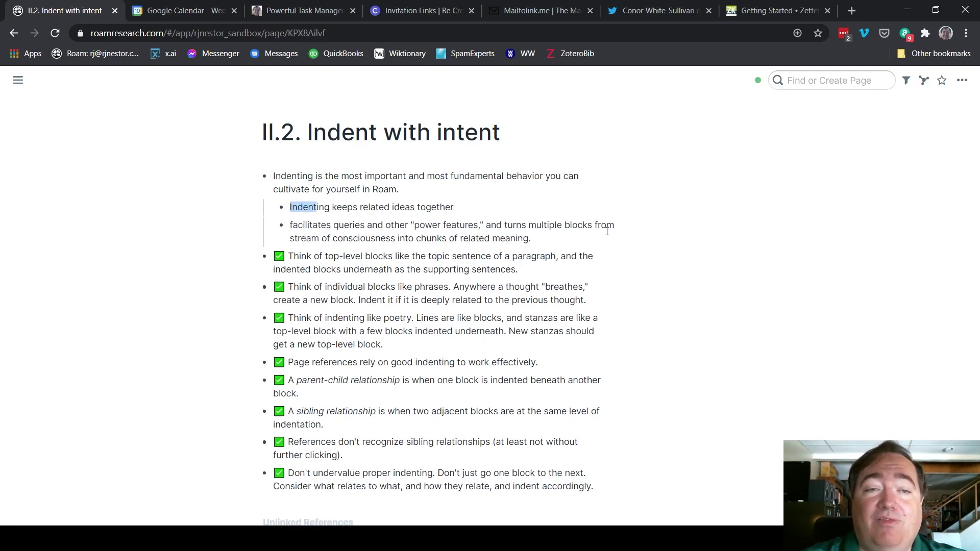
pyautogui.press('BackSpace')
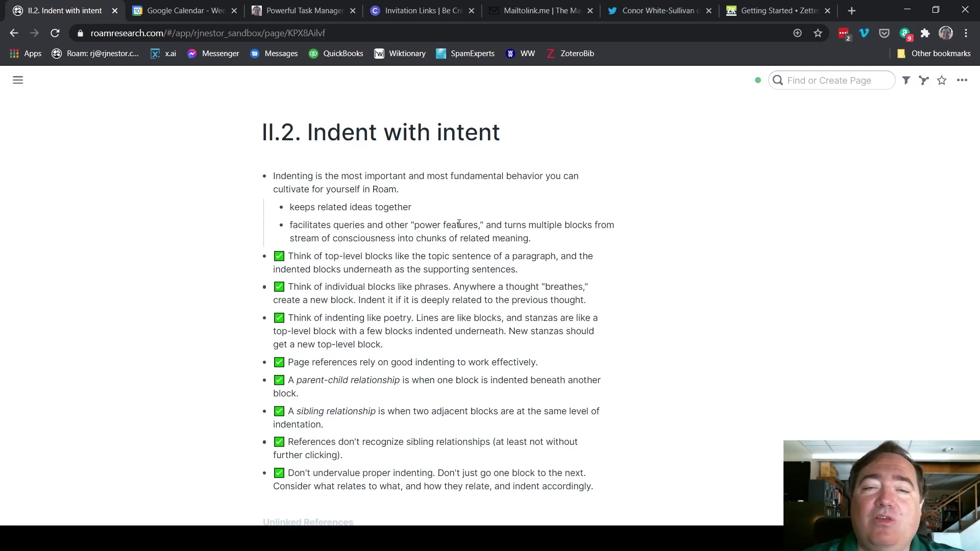
# Step: Split the second nested block after "power features", dropping the comma and "and", so "turns multiple blocks" starts a sibling block
pyautogui.click(479, 226)
pyautogui.press('Delete')
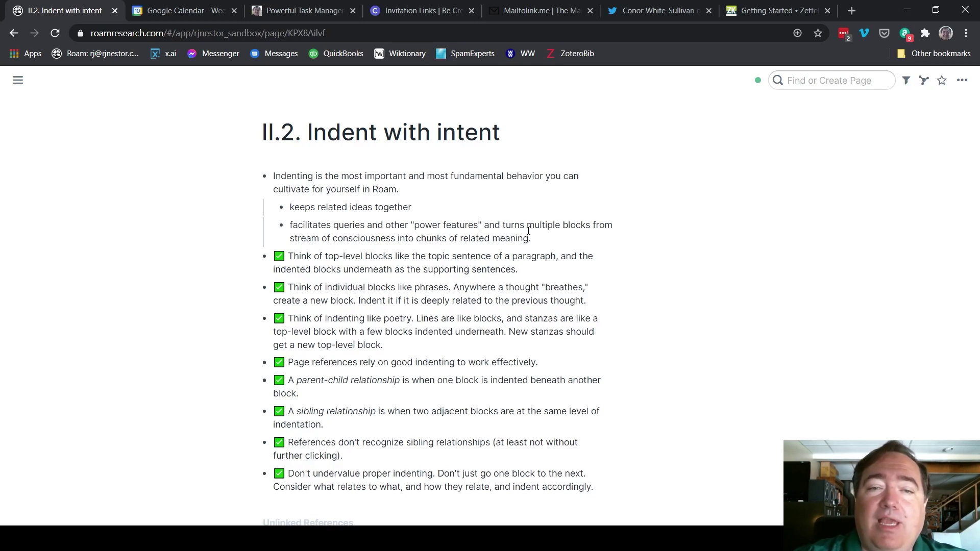
pyautogui.hotkey('shift', 'Right')
pyautogui.hotkey('shift', 'Right')
pyautogui.hotkey('shift', 'Right')
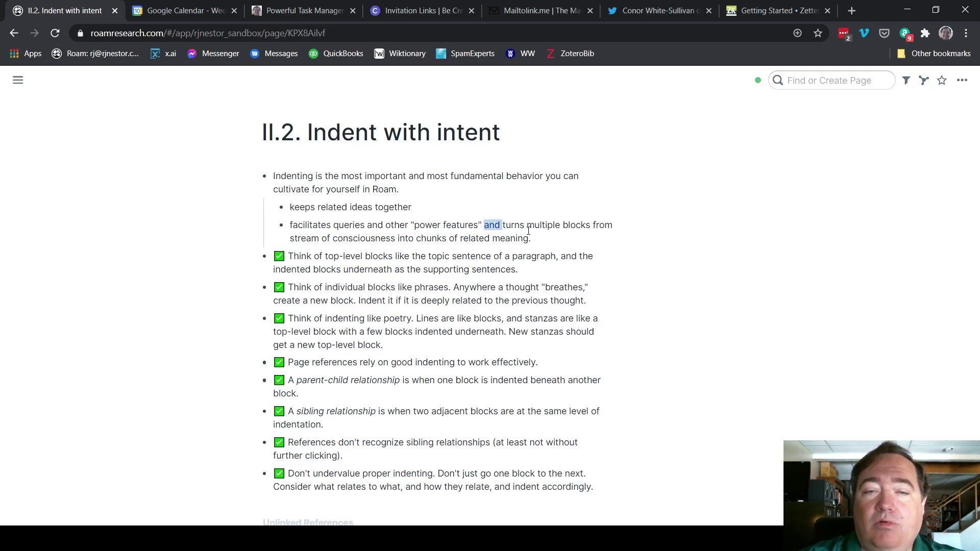
pyautogui.press('Return')
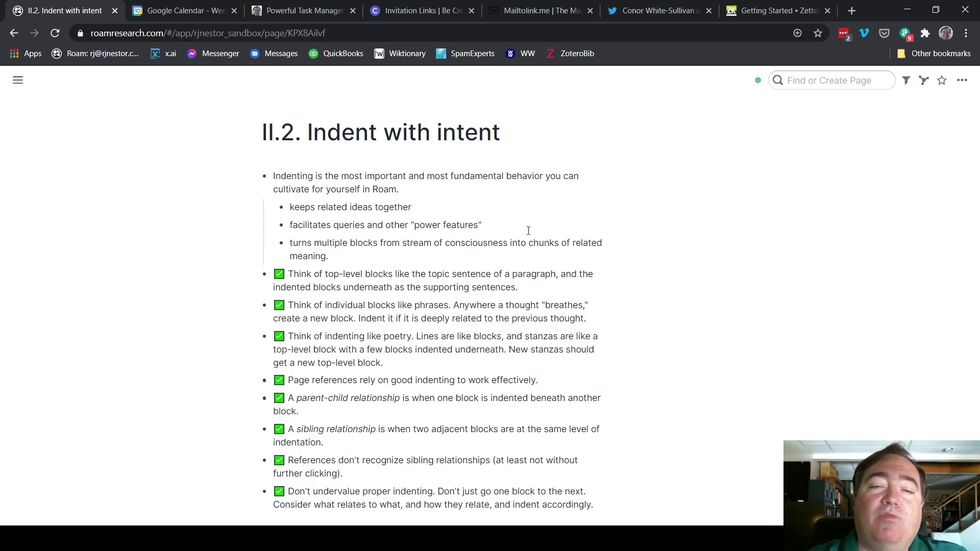
# Step: Add a top-level block "Analogies for indenting" after the nested block ending in "related meaning."
pyautogui.press('Left')
pyautogui.press('Down')
pyautogui.press('Down')
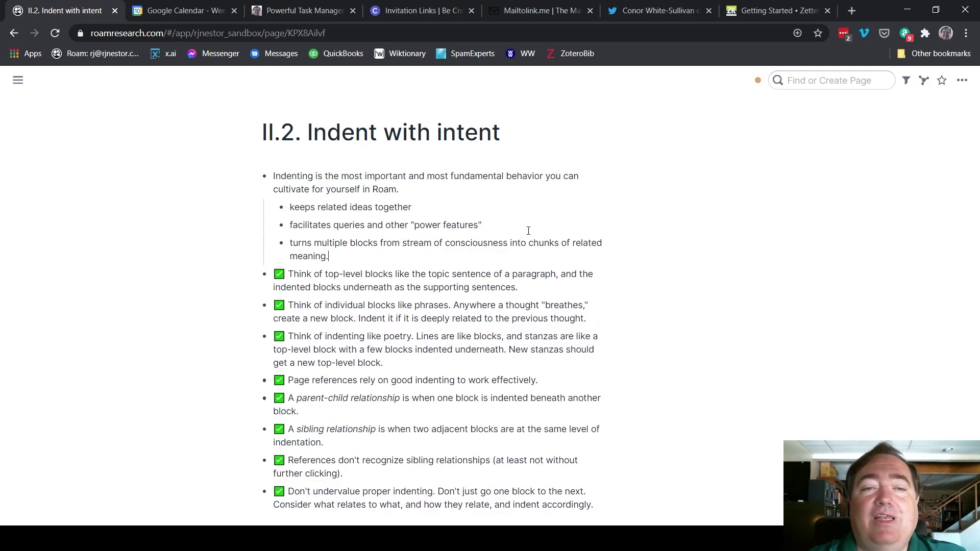
pyautogui.click(291, 176)
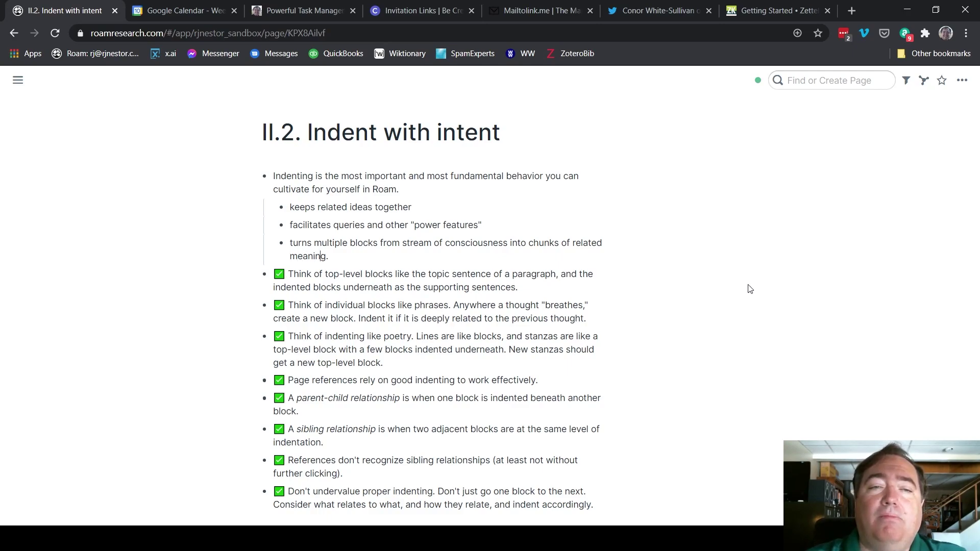
pyautogui.press('Return')
pyautogui.hotkey('shift', 'Tab')
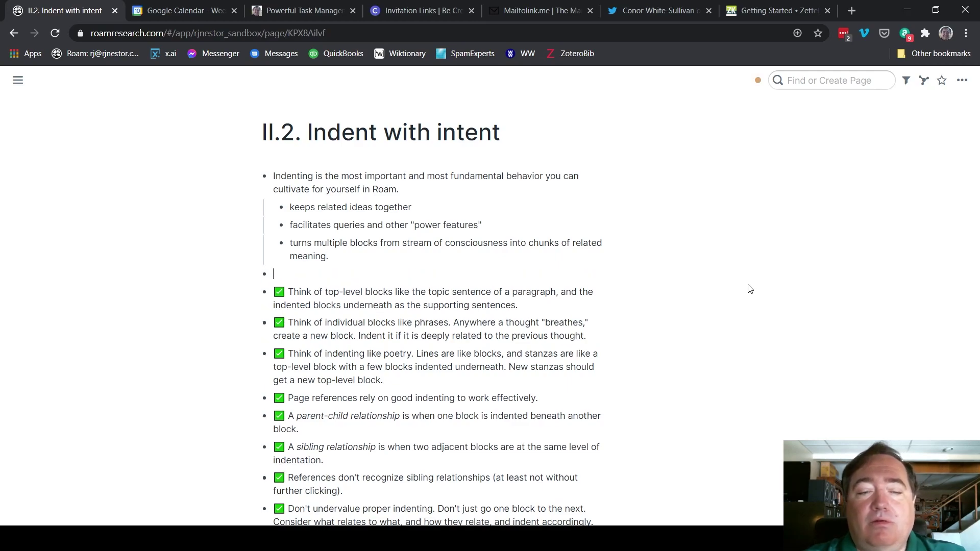
pyautogui.write('Analog')
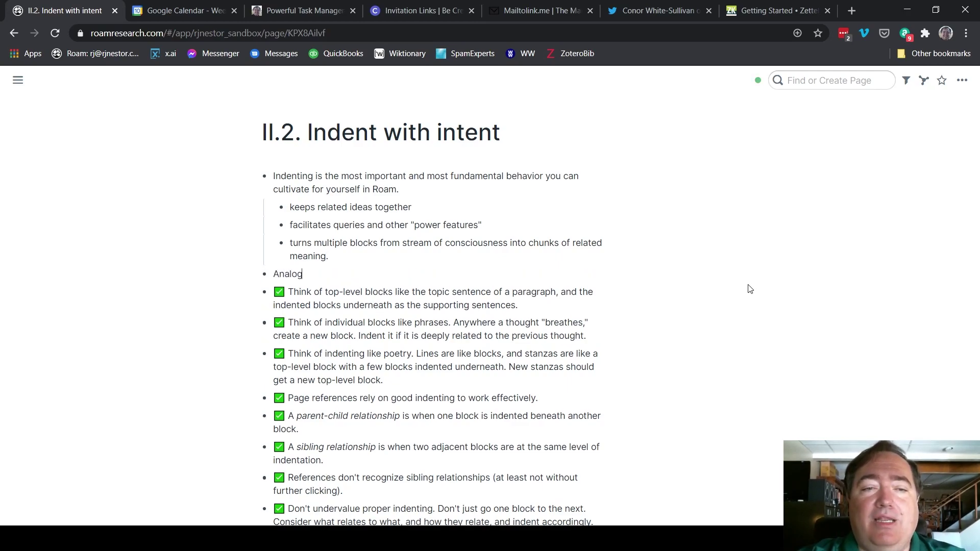
pyautogui.write('ies for indenting')
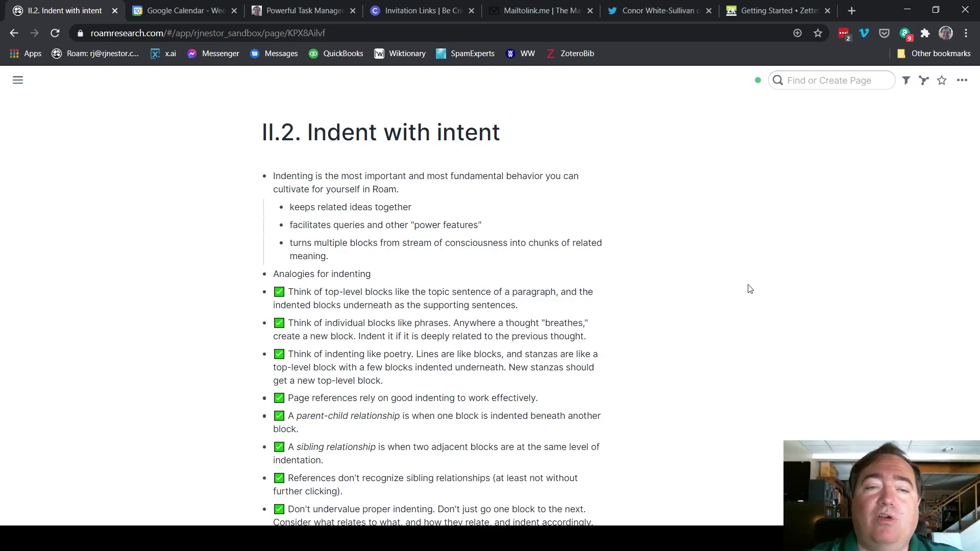
# Step: Remove the check mark from the topic-sentence block and indent it under "Analogies for indenting"
pyautogui.hotkey('ctrl', 'Return')
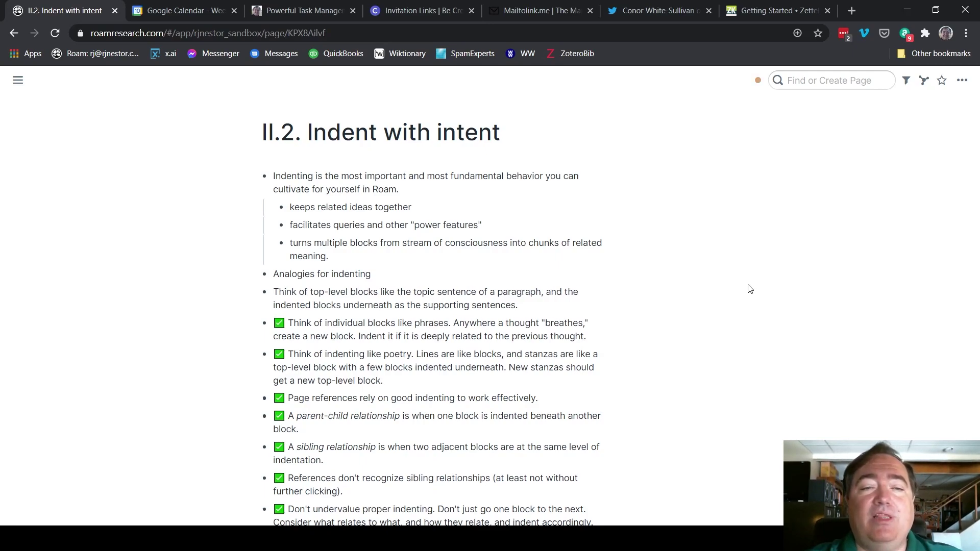
pyautogui.press('Tab')
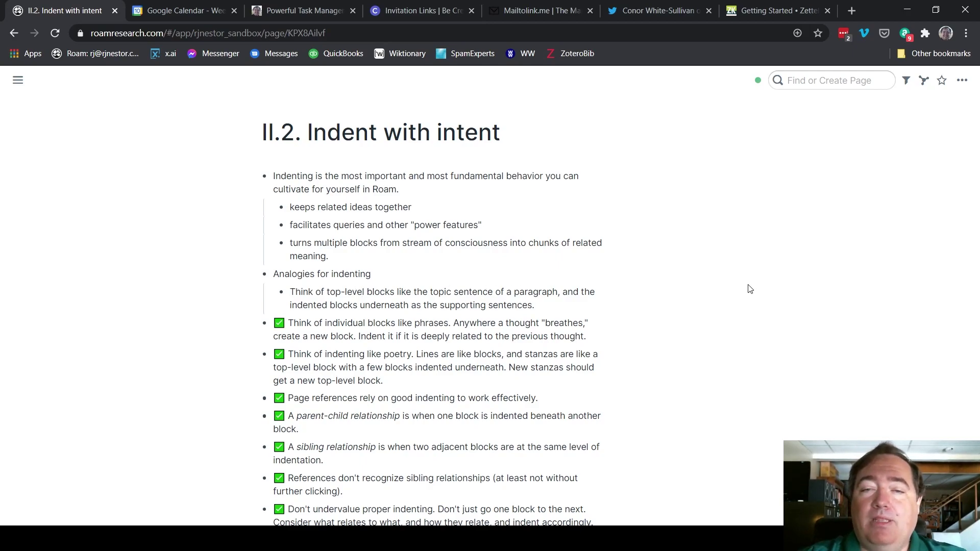
# Step: Split the topic-sentence block after "paragraph", dropping ", and", and indent "the indented blocks underneath" beneath it
pyautogui.hotkey('shift', 'Right')
pyautogui.hotkey('shift', 'Right')
pyautogui.hotkey('shift', 'Right')
pyautogui.hotkey('shift', 'Right')
pyautogui.hotkey('shift', 'Right')
pyautogui.hotkey('shift', 'Right')
pyautogui.press('Return')
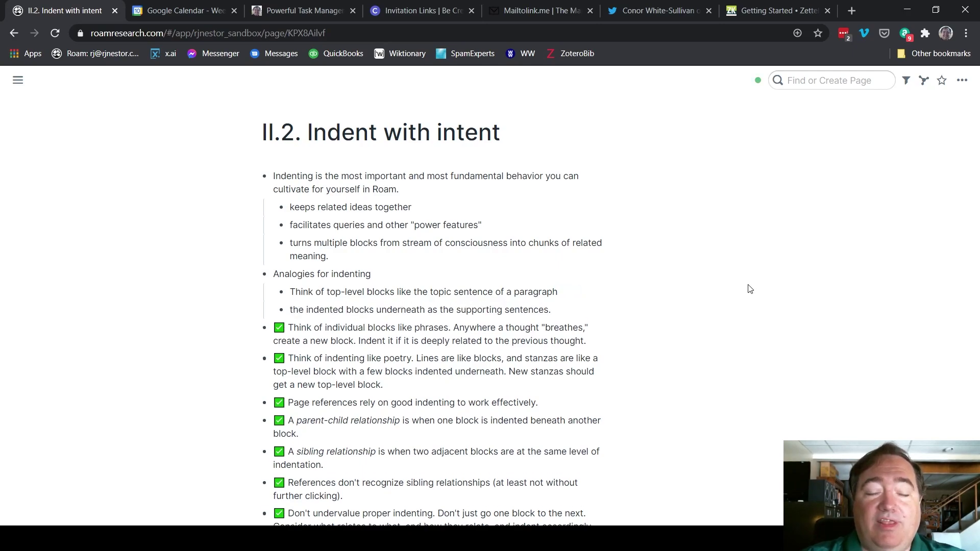
pyautogui.press('Tab')
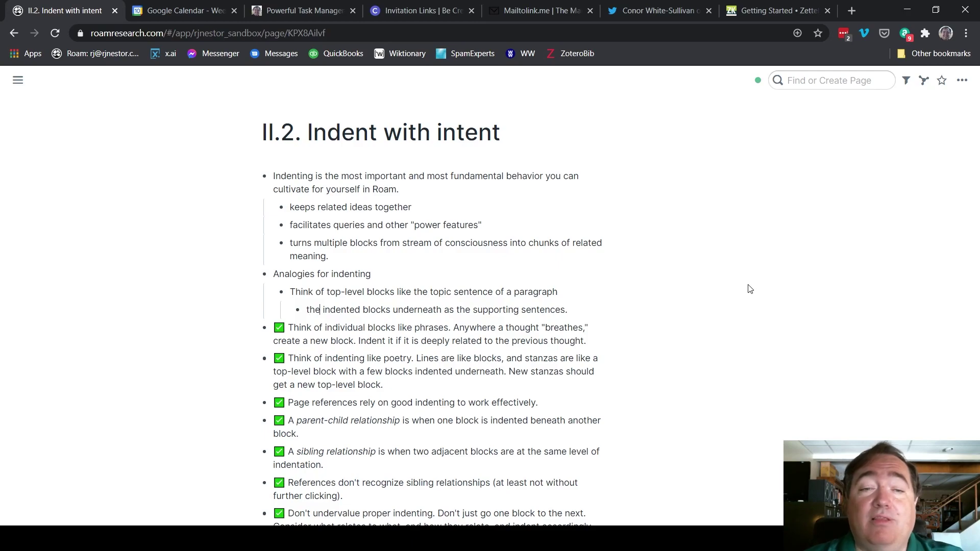
# Step: Change "as" to "are" in the block about the indented blocks underneath and the supporting sentences
pyautogui.press('Right')
pyautogui.press('Right')
pyautogui.press('Right')
pyautogui.press('Right')
pyautogui.press('Right')
pyautogui.press('Right')
pyautogui.press('Right')
pyautogui.press('Right')
pyautogui.press('Right')
pyautogui.press('Right')
pyautogui.press('Right')
pyautogui.press('Right')
pyautogui.press('Right')
pyautogui.press('Right')
pyautogui.press('Right')
pyautogui.press('Right')
pyautogui.press('Delete')
pyautogui.write('re')
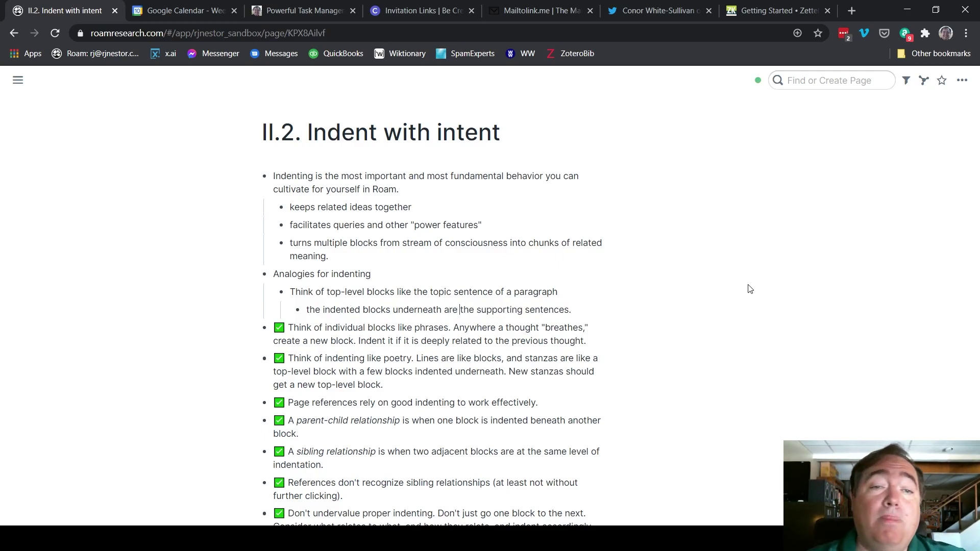
# Step: Remove the check mark from the block "Think of individual blocks like phrases" and indent it under "Analogies for indenting"
pyautogui.press('Down')
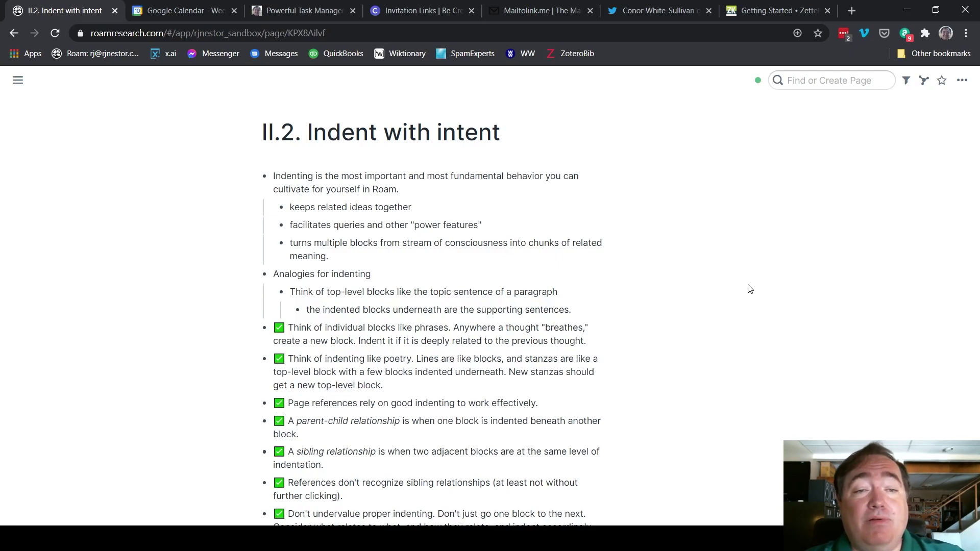
pyautogui.press('BackSpace')
pyautogui.press('BackSpace')
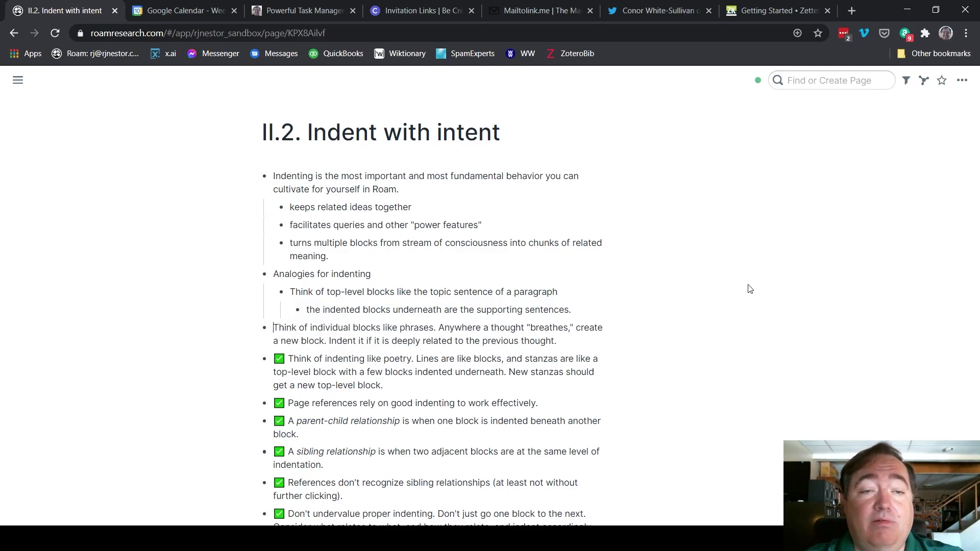
pyautogui.press('Tab')
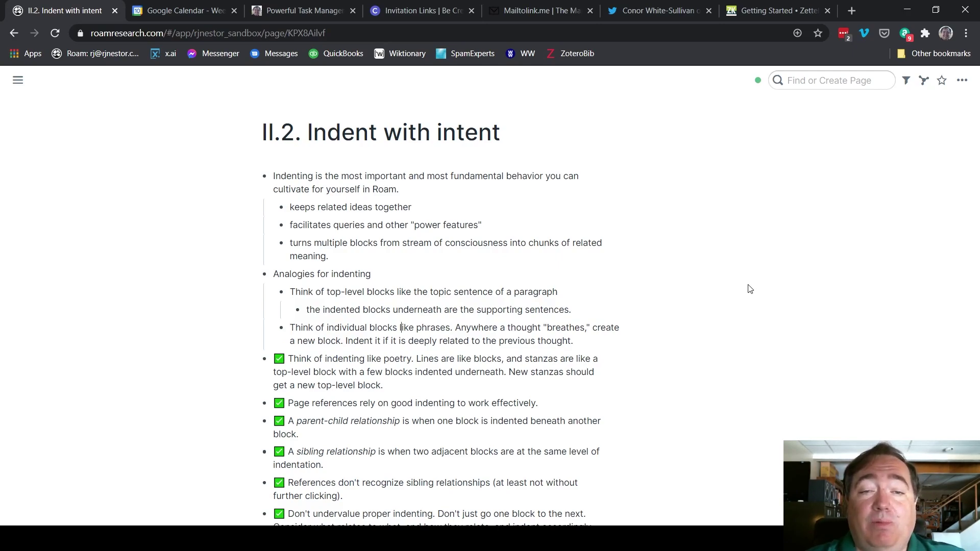
# Step: Split the phrases block after "phrases", dropping the period, and indent the "Anywhere a thought" part beneath it
pyautogui.press('Delete')
pyautogui.press('Delete')
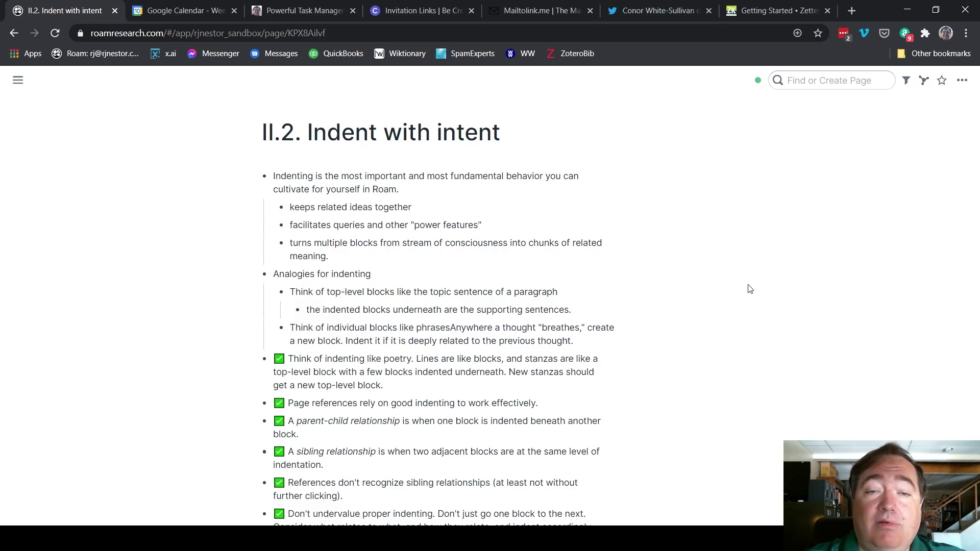
pyautogui.press('Return')
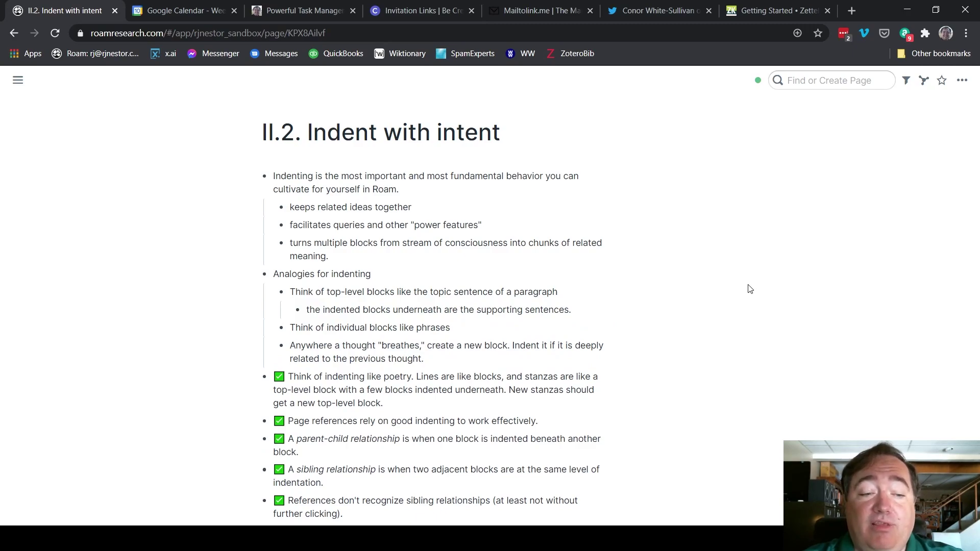
pyautogui.press('Tab')
# Step: Split the "Anywhere a thought" block after "create a new block", dropping the period, and indent the "Indent it if" part beneath it
pyautogui.press('Right')
pyautogui.press('Right')
pyautogui.press('Right')
pyautogui.press('Right')
pyautogui.press('Right')
pyautogui.press('Right')
pyautogui.press('Right')
pyautogui.press('Right')
pyautogui.press('Right')
pyautogui.press('Right')
pyautogui.press('Right')
pyautogui.press('Right')
pyautogui.press('Right')
pyautogui.press('Right')
pyautogui.press('Right')
pyautogui.press('Right')
pyautogui.press('Right')
pyautogui.press('Right')
pyautogui.press('Right')
pyautogui.press('Right')
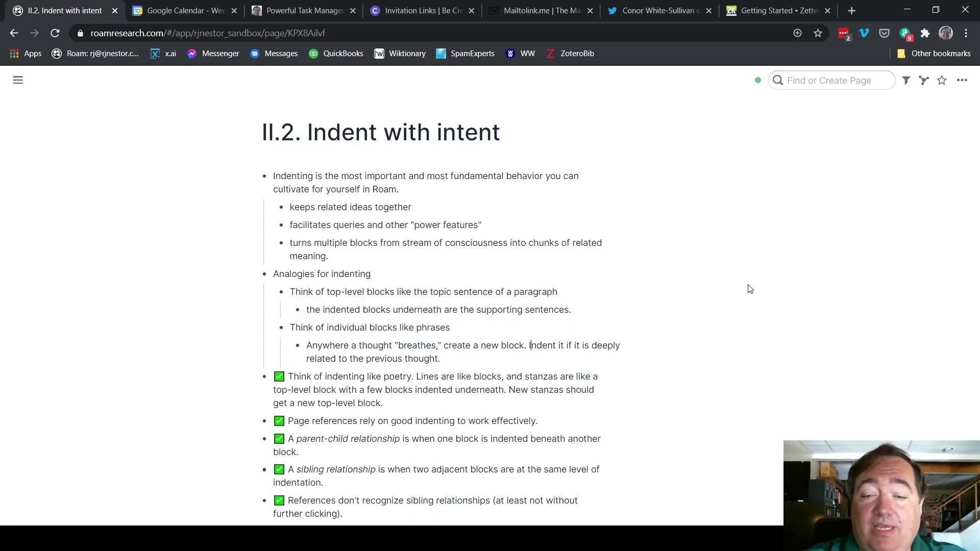
pyautogui.press('BackSpace')
pyautogui.press('BackSpace')
pyautogui.press('Return')
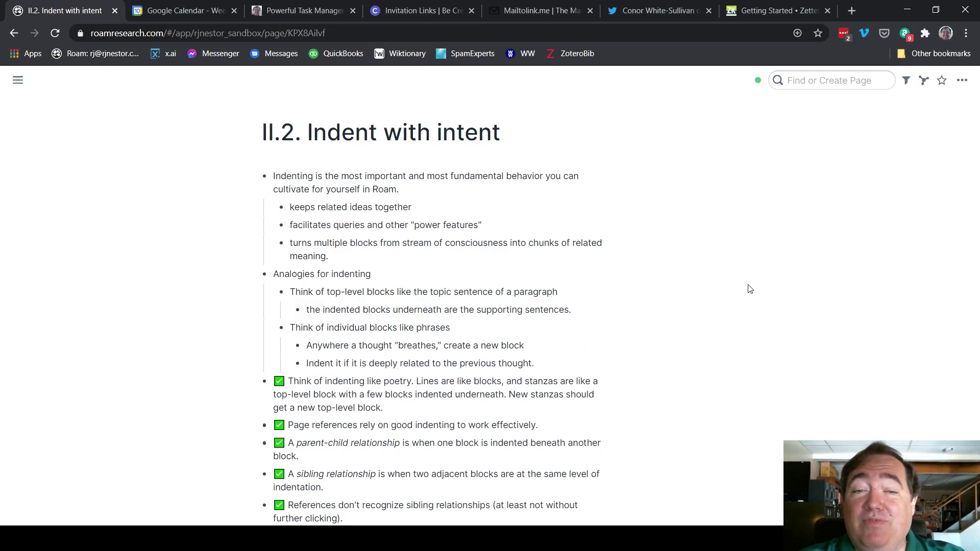
pyautogui.press('Tab')
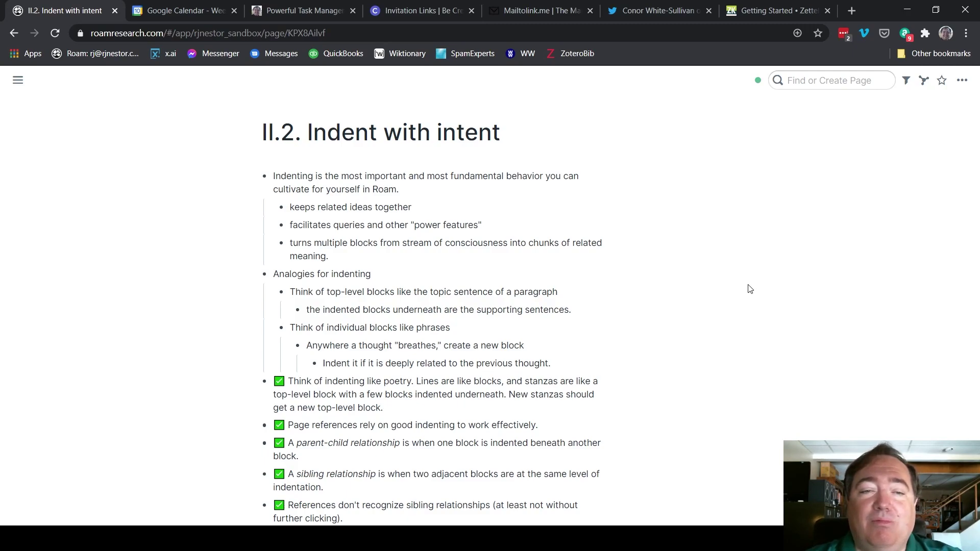
# Step: Remove the check mark from the "Think of indenting like poetry" block and add an empty block above it under "Analogies for indenting"
pyautogui.press('Right')
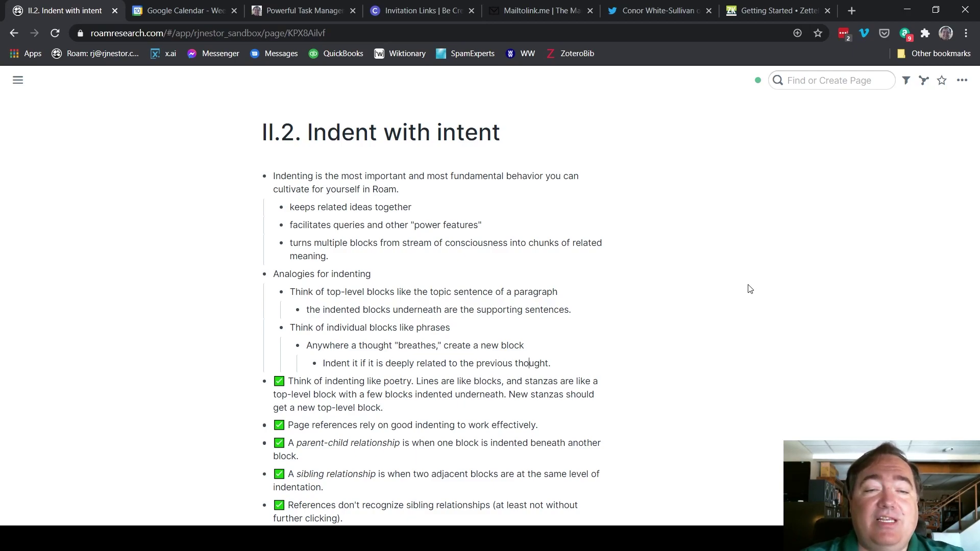
pyautogui.press('Down')
pyautogui.press('Left')
pyautogui.press('Left')
pyautogui.press('Left')
pyautogui.press('Left')
pyautogui.press('Left')
pyautogui.press('Left')
pyautogui.press('Left')
pyautogui.press('Left')
pyautogui.press('Left')
pyautogui.press('Left')
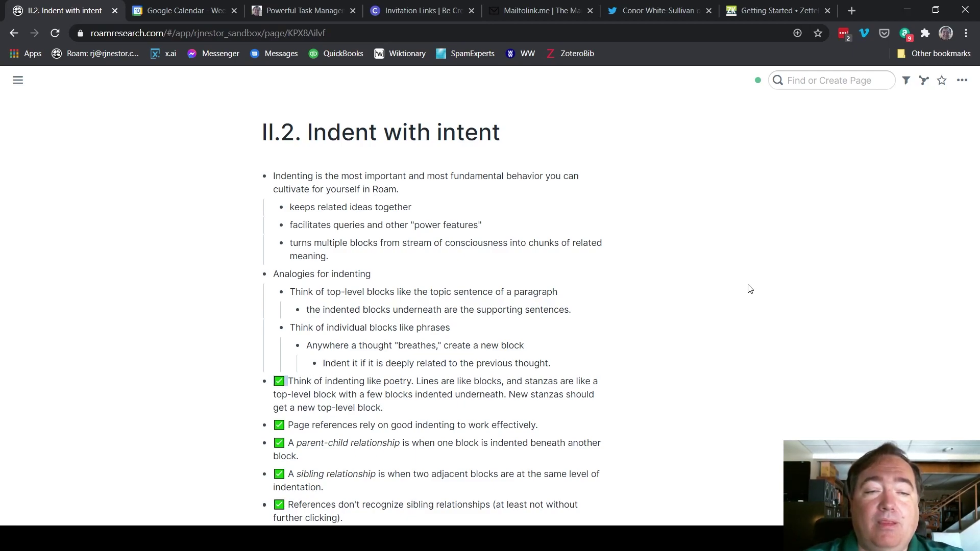
pyautogui.press('BackSpace')
pyautogui.press('Return')
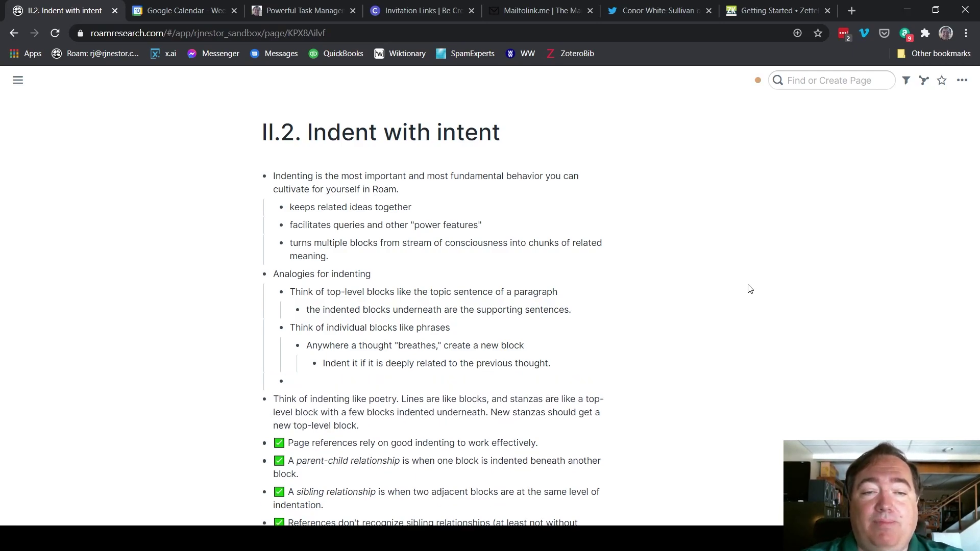
# Step: Move the poetry block into the empty block, split it after "poetry" without the period, and indent the "Lines are like blocks" part beneath
pyautogui.press('BackSpace')
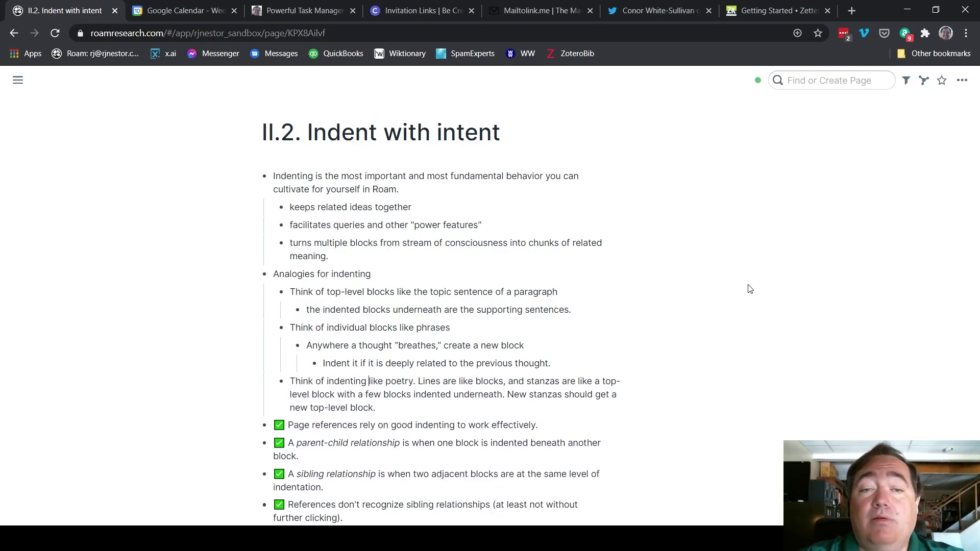
pyautogui.press('BackSpace')
pyautogui.press('Return')
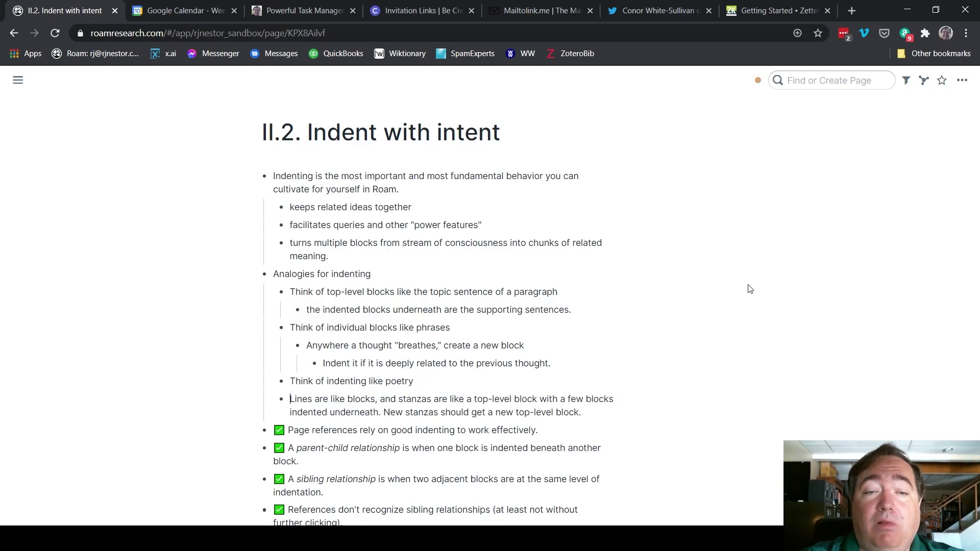
pyautogui.press('Tab')
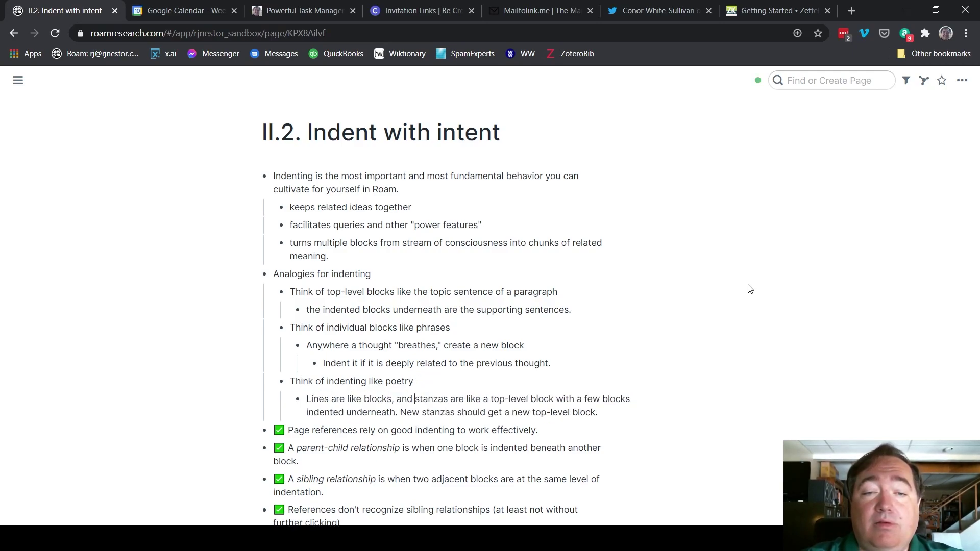
# Step: Split the "Lines are like blocks" block after "blocks", dropping ", and" and capitalizing "Stanzas" in the new sibling block
pyautogui.hotkey('shift', 'Left')
pyautogui.hotkey('shift', 'Left')
pyautogui.hotkey('shift', 'Left')
pyautogui.hotkey('shift', 'Left')
pyautogui.hotkey('shift', 'Left')
pyautogui.hotkey('shift', 'Left')
pyautogui.hotkey('shift', 'Left')
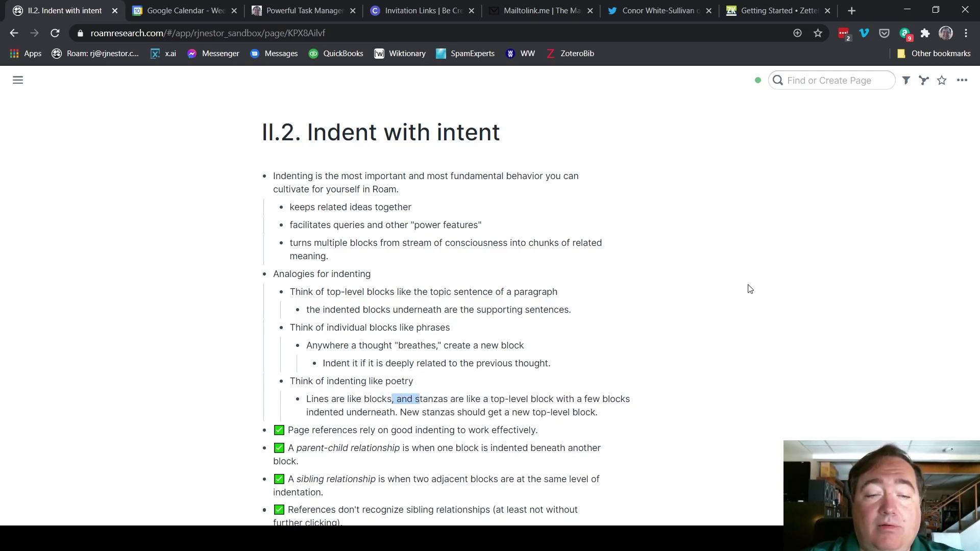
pyautogui.write('S')
pyautogui.press('Left')
pyautogui.press('Return')
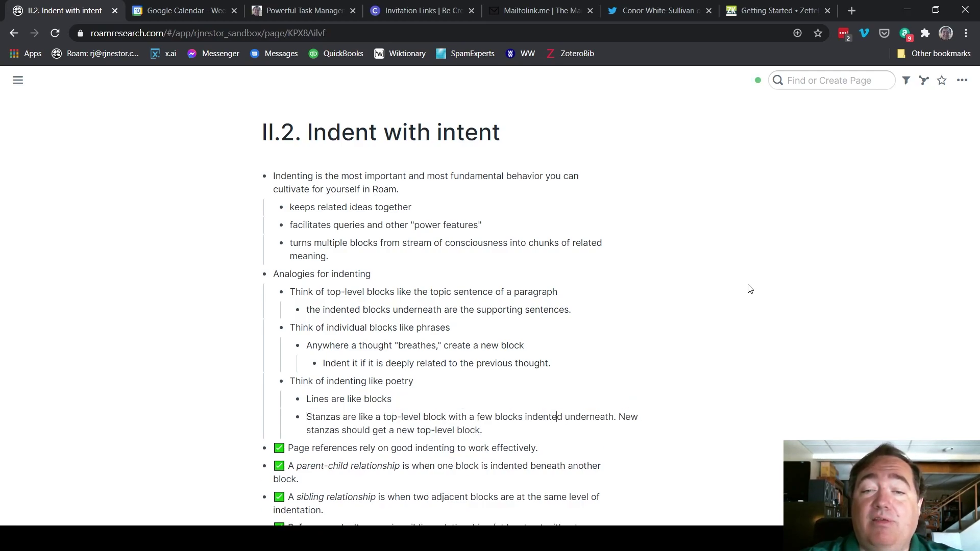
# Step: Split the "Stanzas" block after "underneath", dropping the period, and indent the "New stanzas should get" part beneath it
pyautogui.hotkey('shift', 'Right')
pyautogui.hotkey('shift', 'Right')
pyautogui.press('Return')
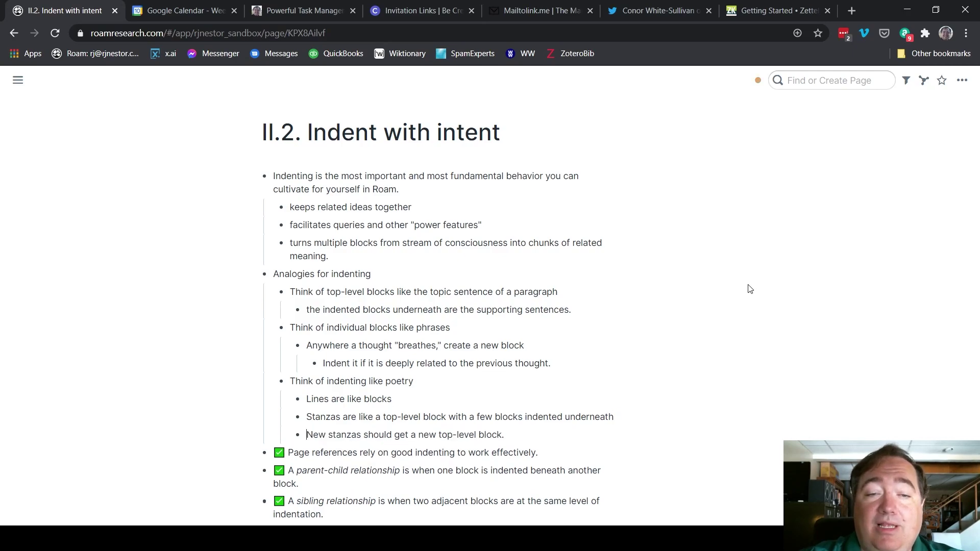
pyautogui.press('Tab')
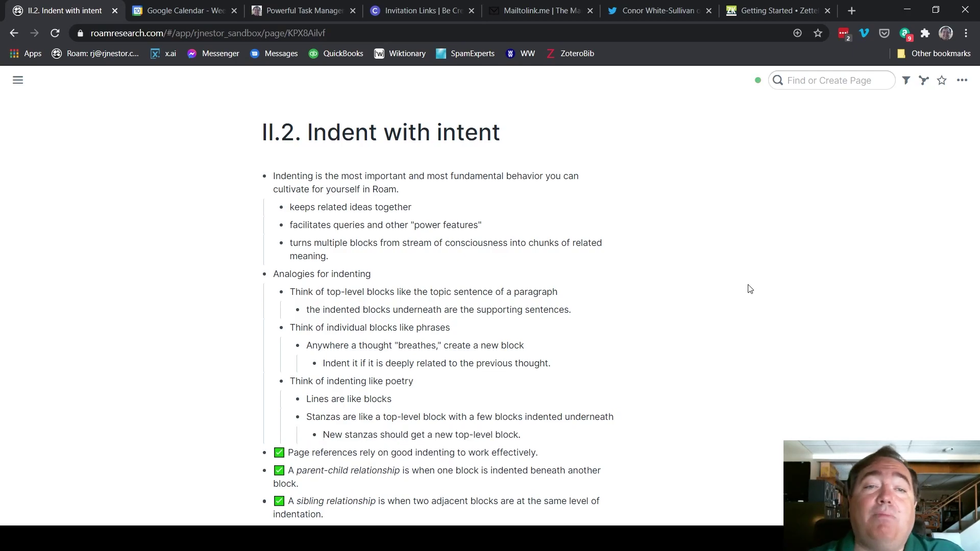
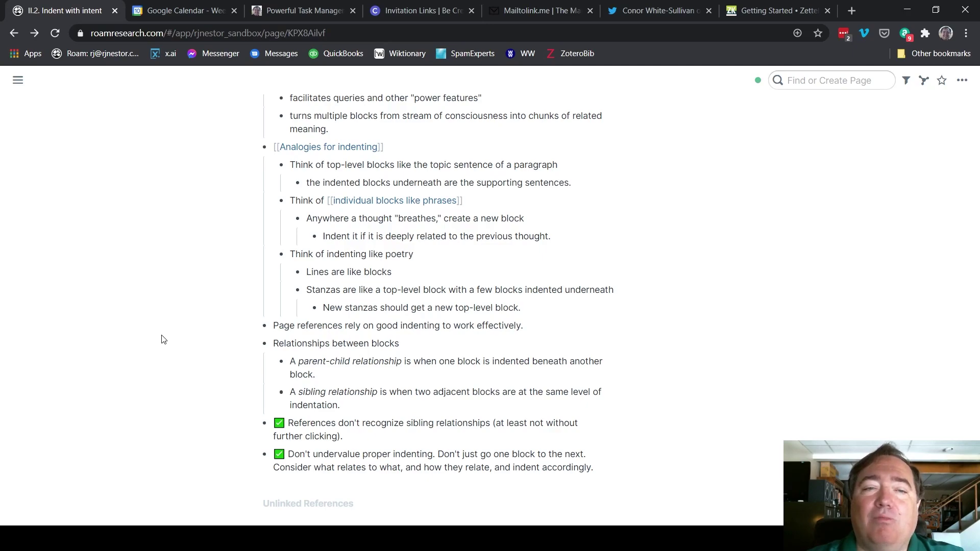
# Step: Highlight the "Analogies for indenting" block, its topic sentence child and the supporting sentences block to examine how they nest
pyautogui.moveTo(403, 144); pyautogui.dragTo(293, 132)
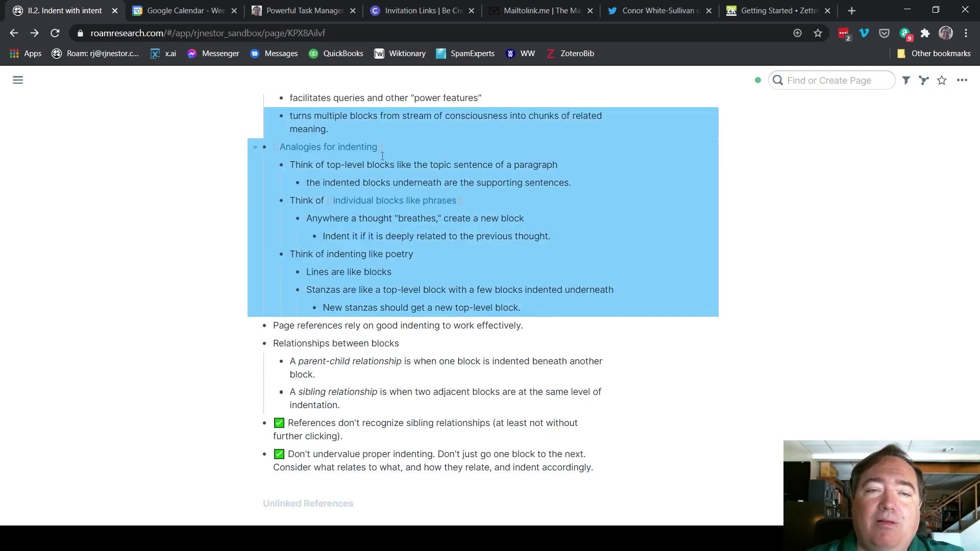
pyautogui.click(407, 149)
pyautogui.moveTo(407, 148); pyautogui.dragTo(305, 147)
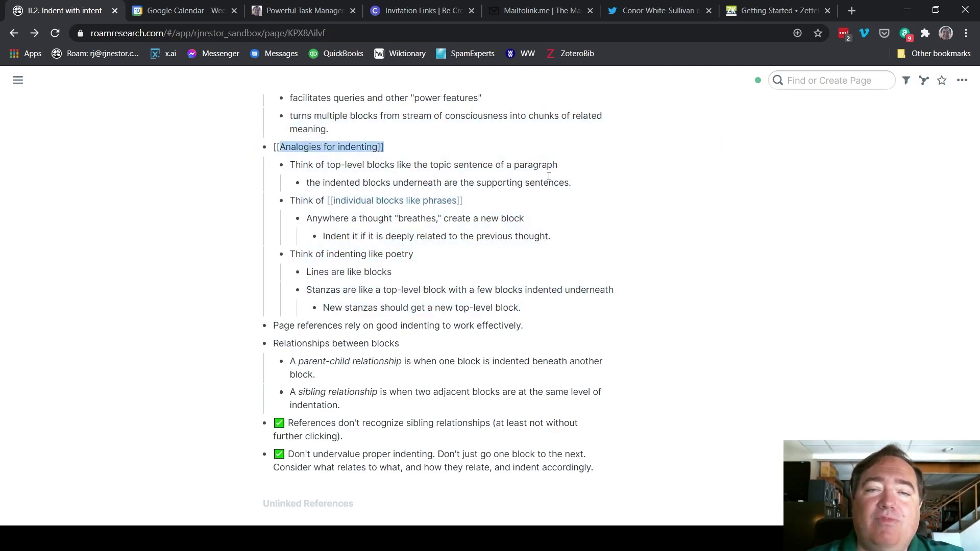
pyautogui.moveTo(563, 163); pyautogui.dragTo(301, 162)
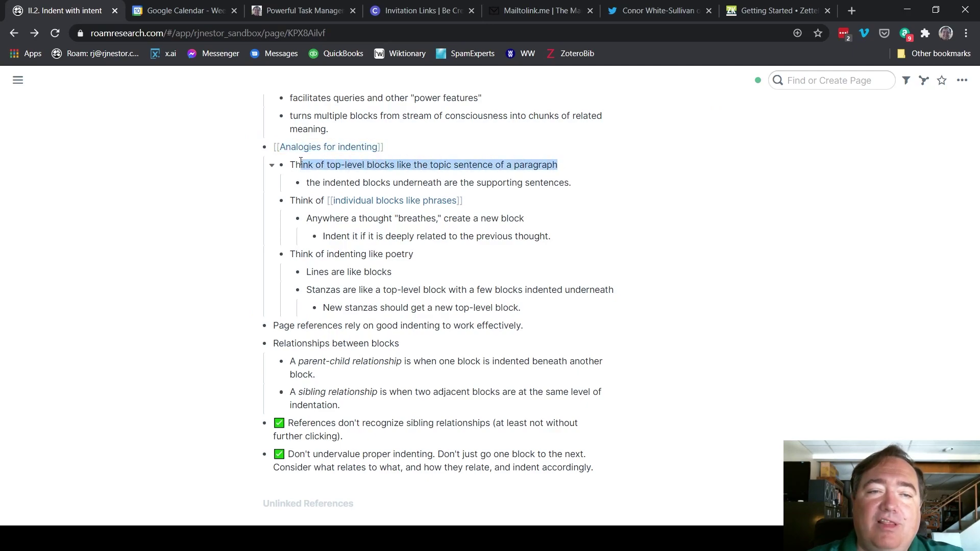
pyautogui.moveTo(571, 183); pyautogui.dragTo(324, 182)
pyautogui.click(324, 183)
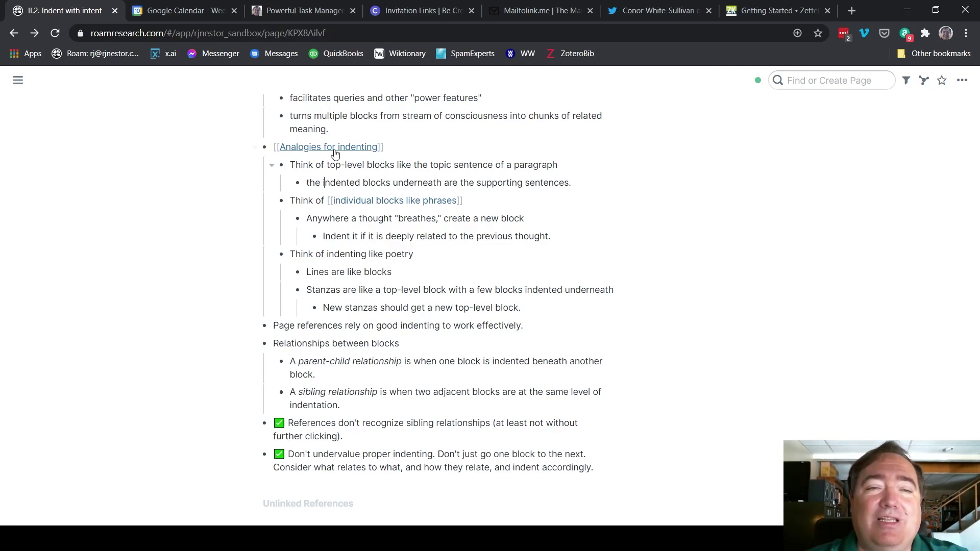
# Step: Try indenting "Analogies for indenting" under the "turns multiple blocks" block and open its page to view the linked reference
pyautogui.click(415, 149)
pyautogui.press('Tab')
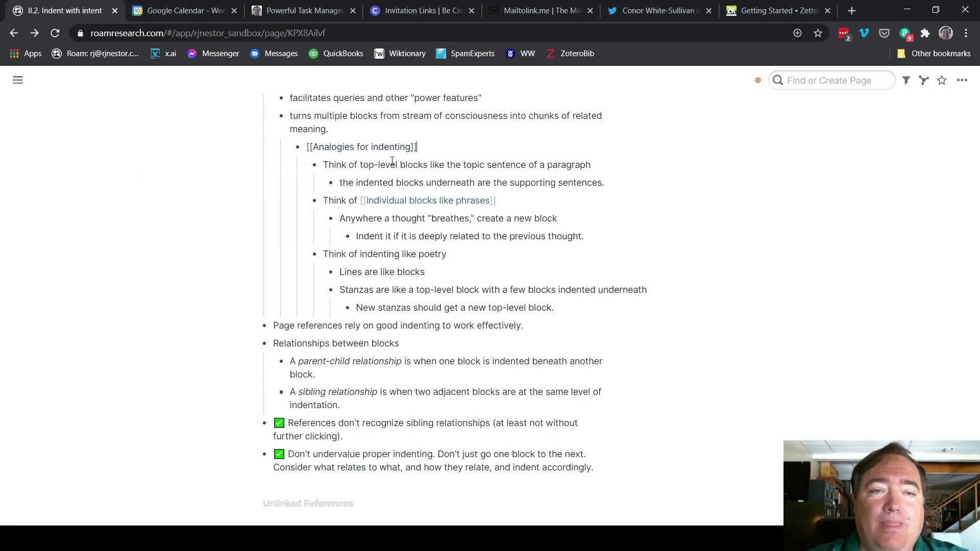
pyautogui.click(193, 171)
pyautogui.click(337, 149)
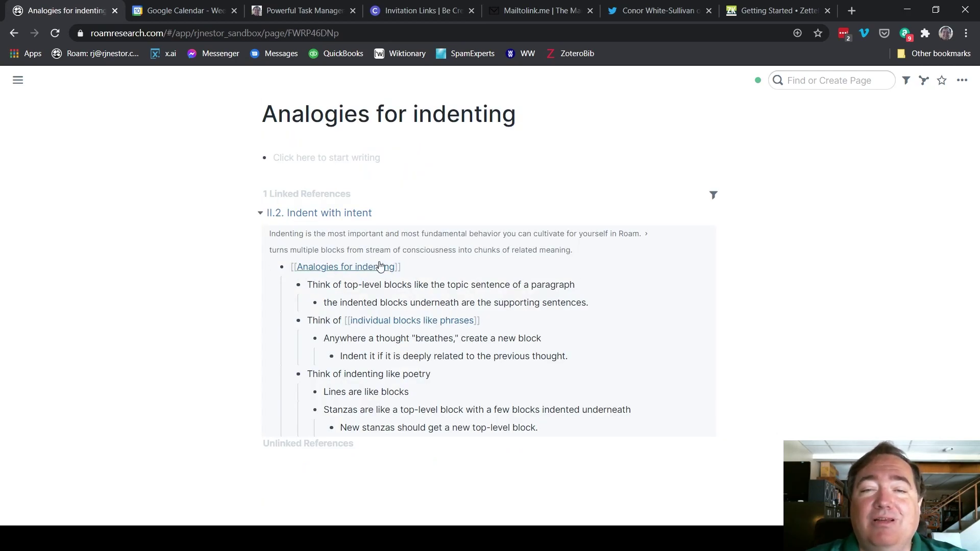
pyautogui.click(450, 259)
pyautogui.scroll(3, 165, 251)
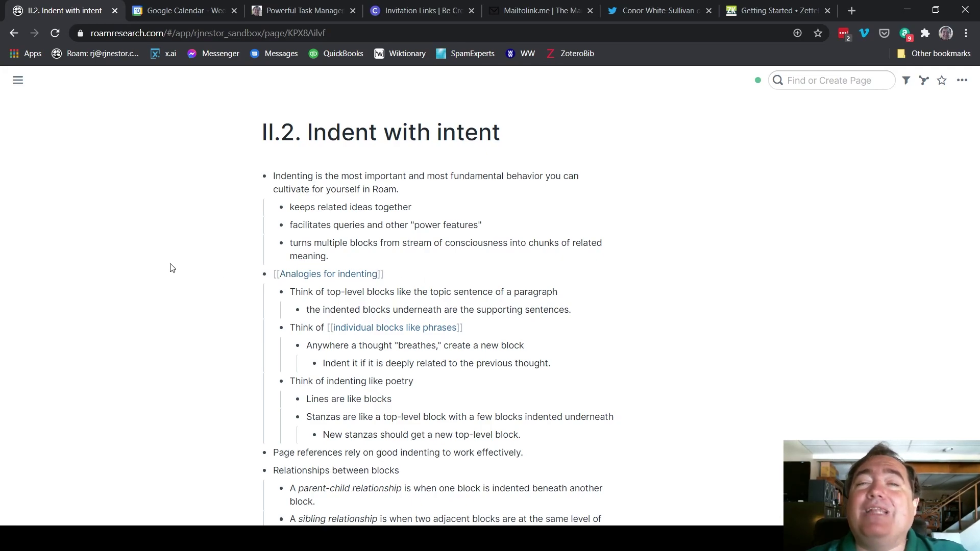
pyautogui.scroll(-4, 173, 268)
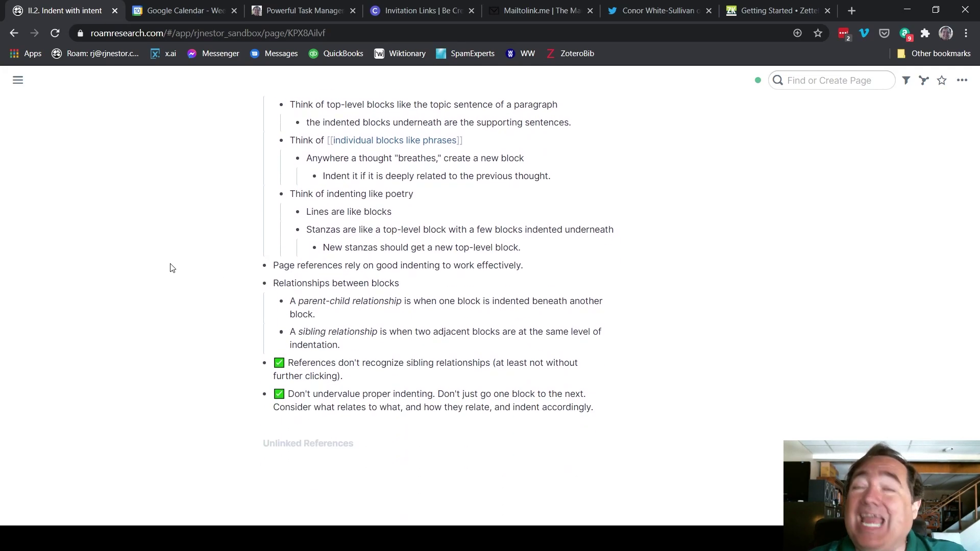
pyautogui.scroll(1, 197, 278)
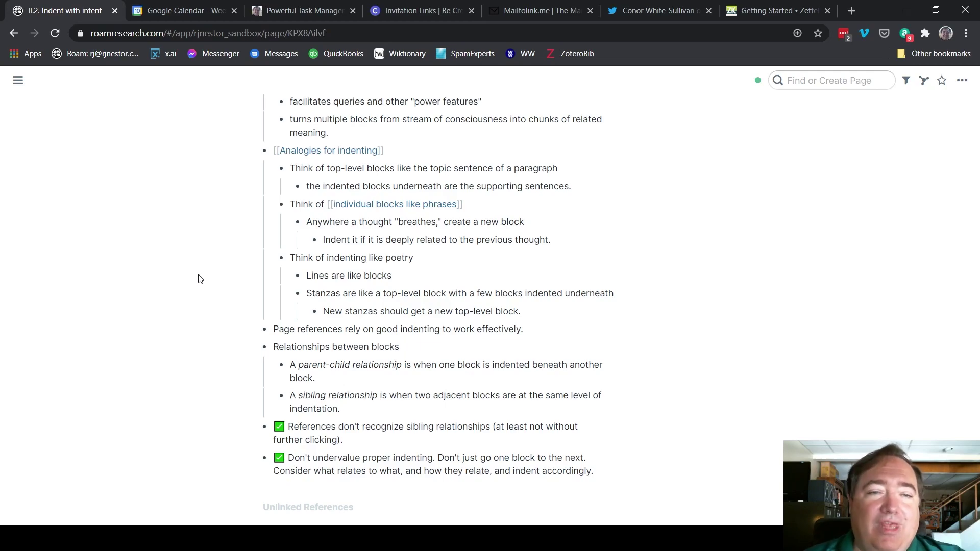
pyautogui.scroll(3, 247, 240)
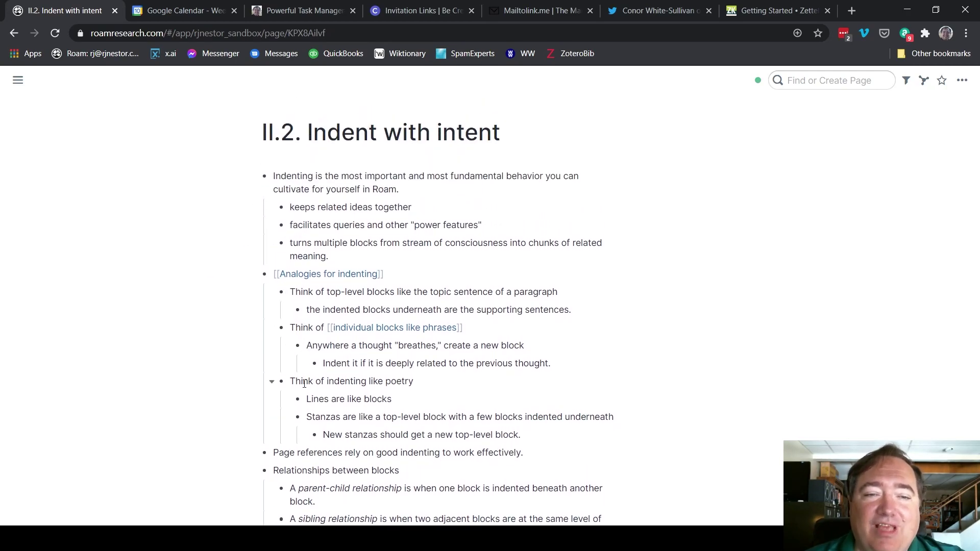
pyautogui.click(308, 329)
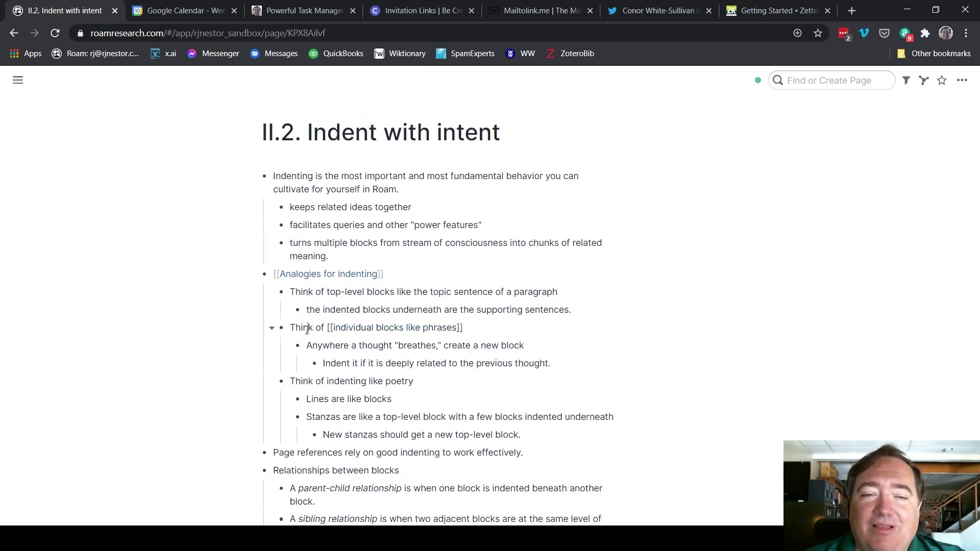
pyautogui.click(300, 381)
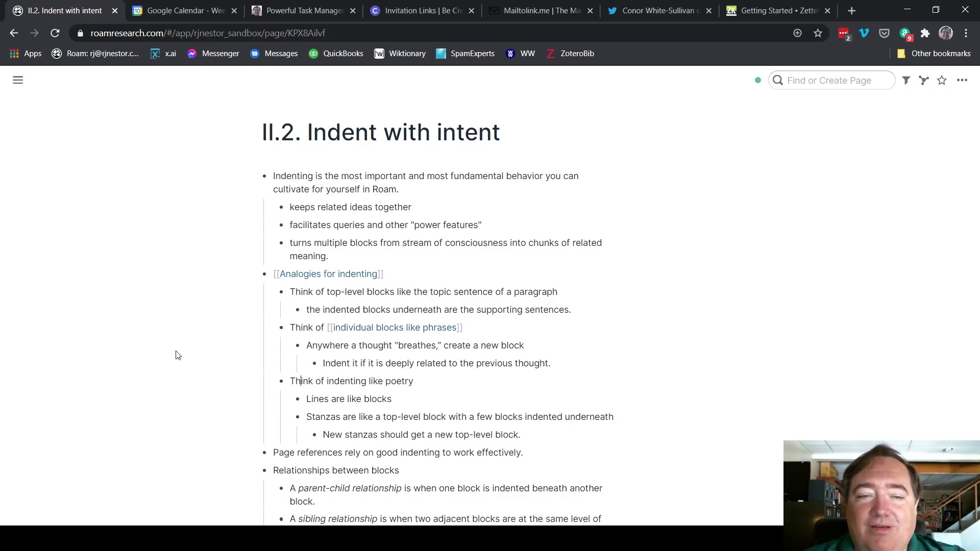
# Step: Remove the check mark from the "References don't recognize sibling relationships" block and indent it under the sibling relationship block
pyautogui.scroll(-3, 177, 355)
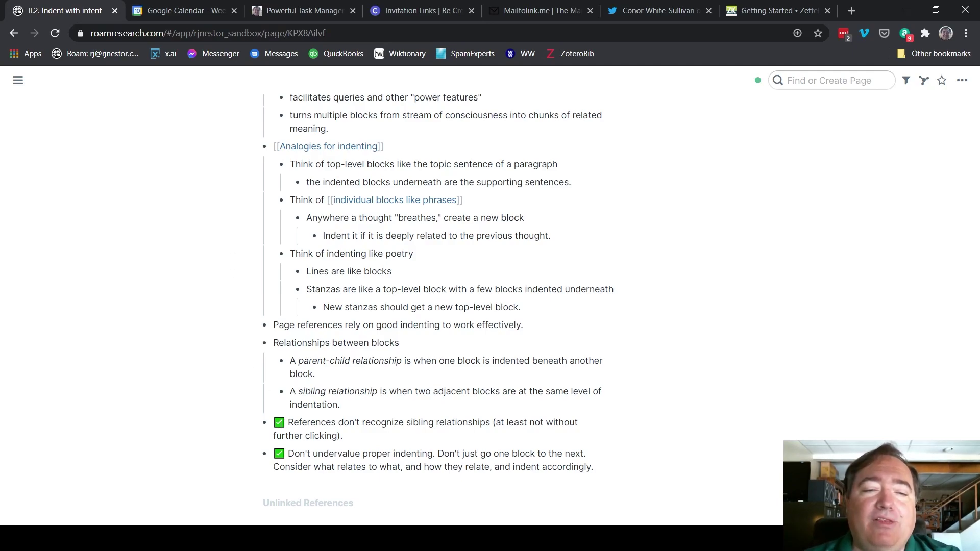
pyautogui.hotkey('ctrl', 'Return')
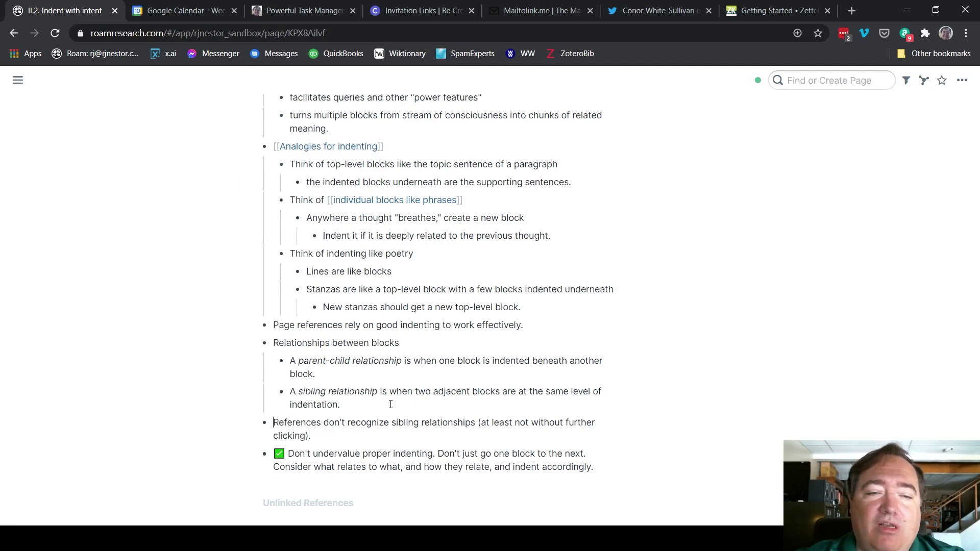
pyautogui.press('Tab')
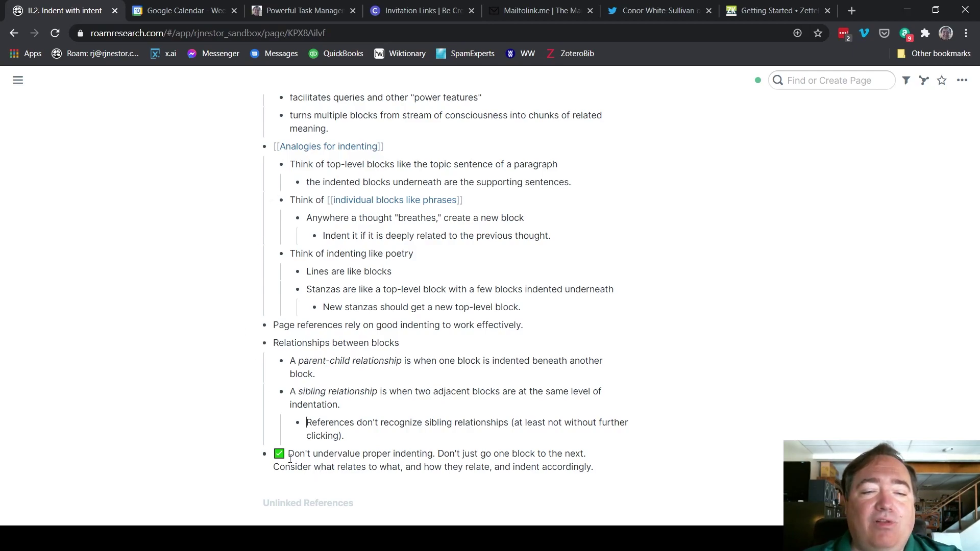
# Step: Remove the check mark from the "Don't undervalue proper indenting" block and add a block "Important to remember:" above it
pyautogui.press('BackSpace')
pyautogui.press('BackSpace')
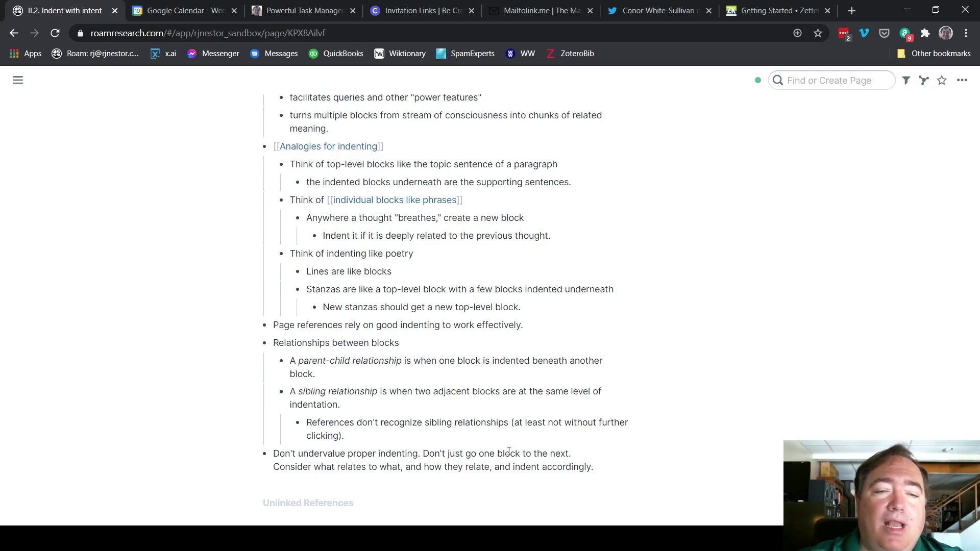
pyautogui.press('Return')
pyautogui.write('I')
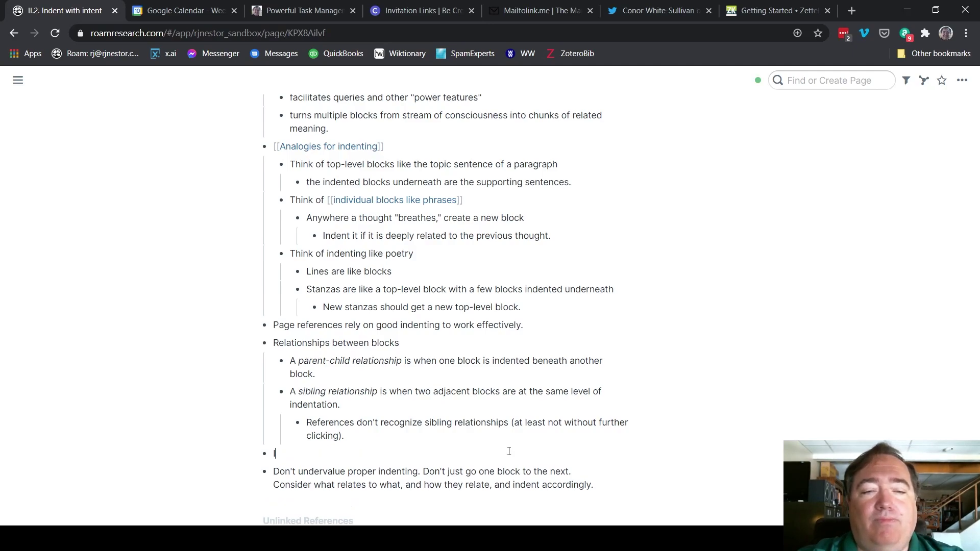
pyautogui.write('mportant to reme')
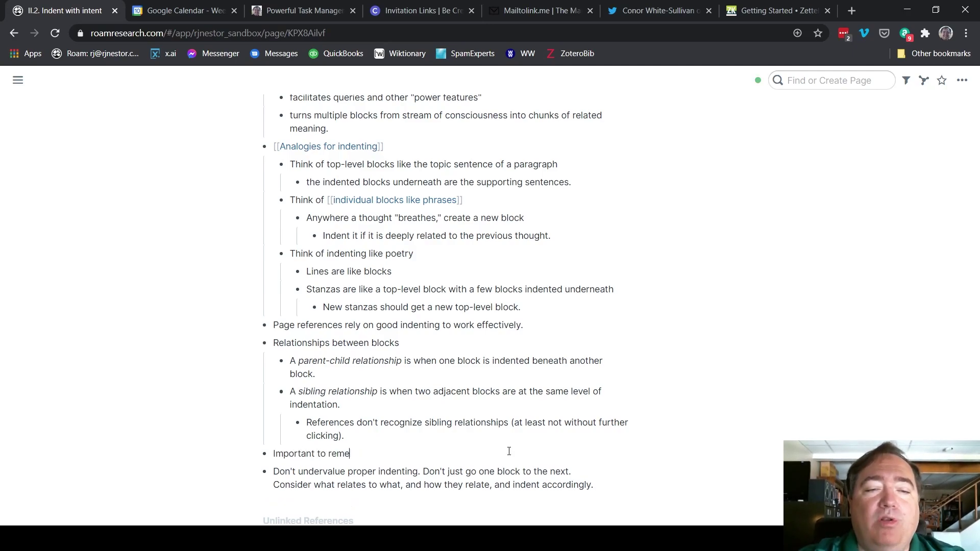
pyautogui.write('mber:')
# Step: Indent the "Don't undervalue" block under "Important to remember:" and split it after "proper indenting", dropping the period
pyautogui.press('Down')
pyautogui.press('Tab')
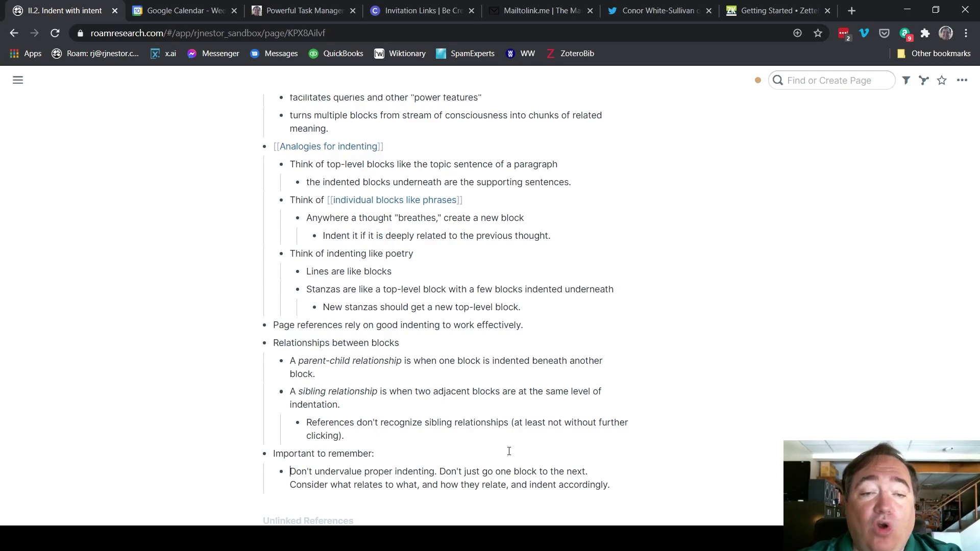
pyautogui.hotkey('ctrl', 'Right')
pyautogui.hotkey('ctrl', 'Right')
pyautogui.hotkey('ctrl', 'Right')
pyautogui.hotkey('ctrl', 'Right')
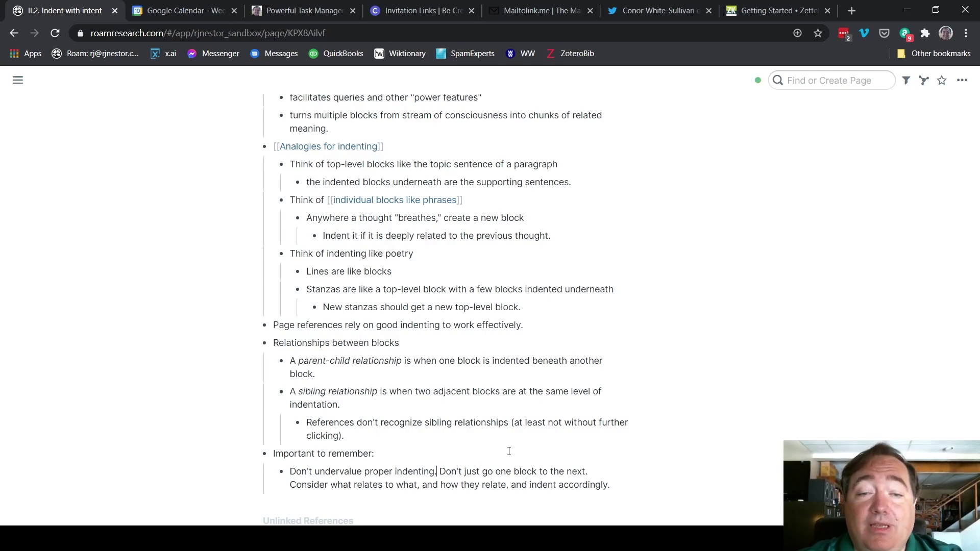
pyautogui.press('BackSpace')
pyautogui.press('Return')
pyautogui.press('Delete')
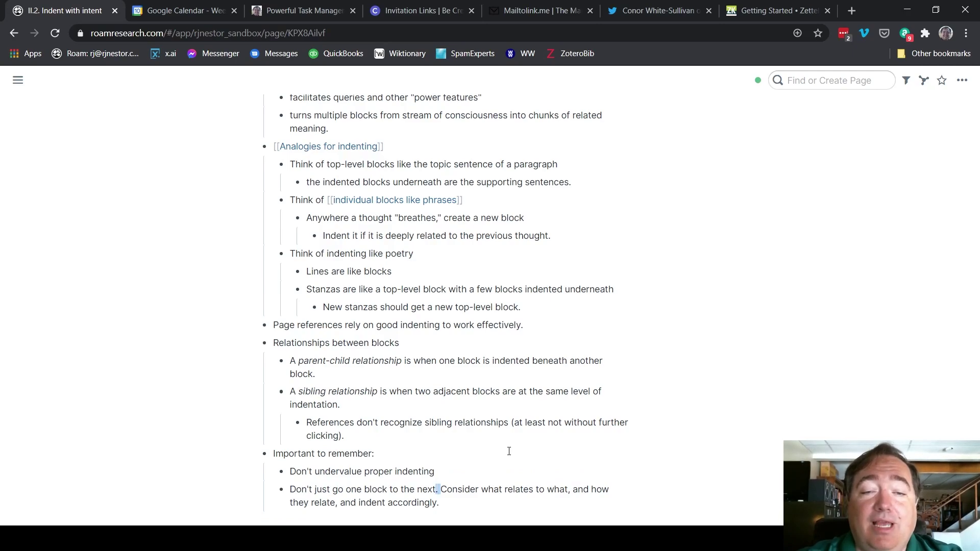
# Step: Split the "Don't just go one block to the next" block after "next", dropping the period, so "Consider what relates" becomes a sibling block
pyautogui.press('BackSpace')
pyautogui.press('Return')
pyautogui.press('Delete')
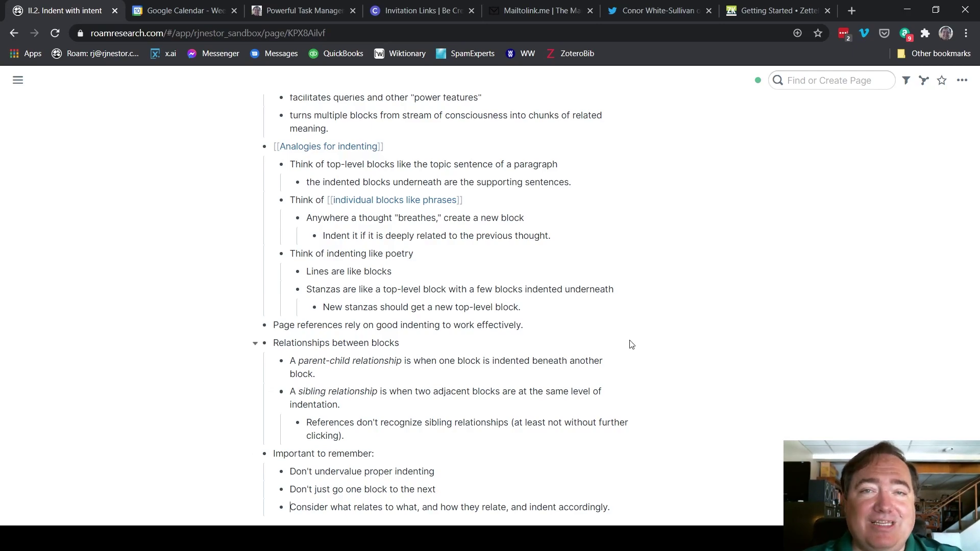
pyautogui.scroll(3, 631, 344)
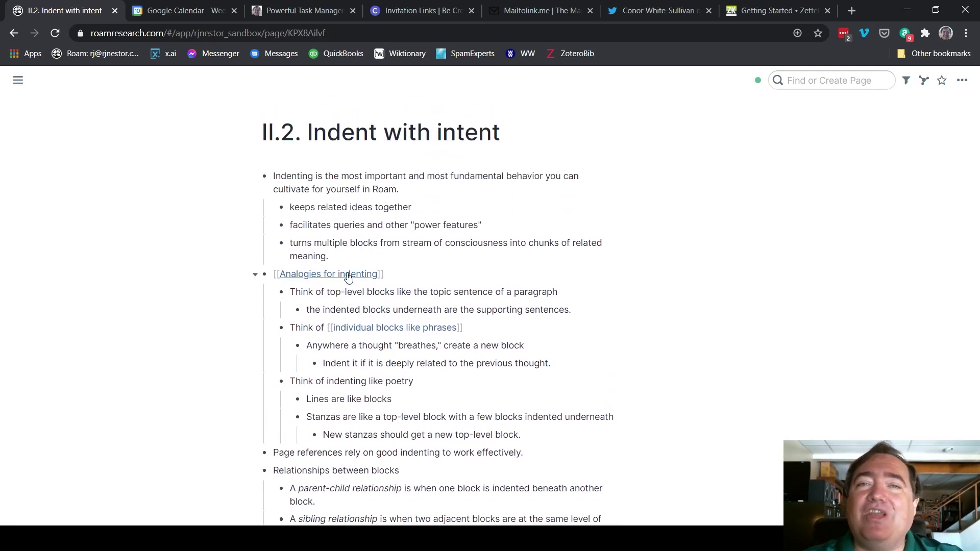